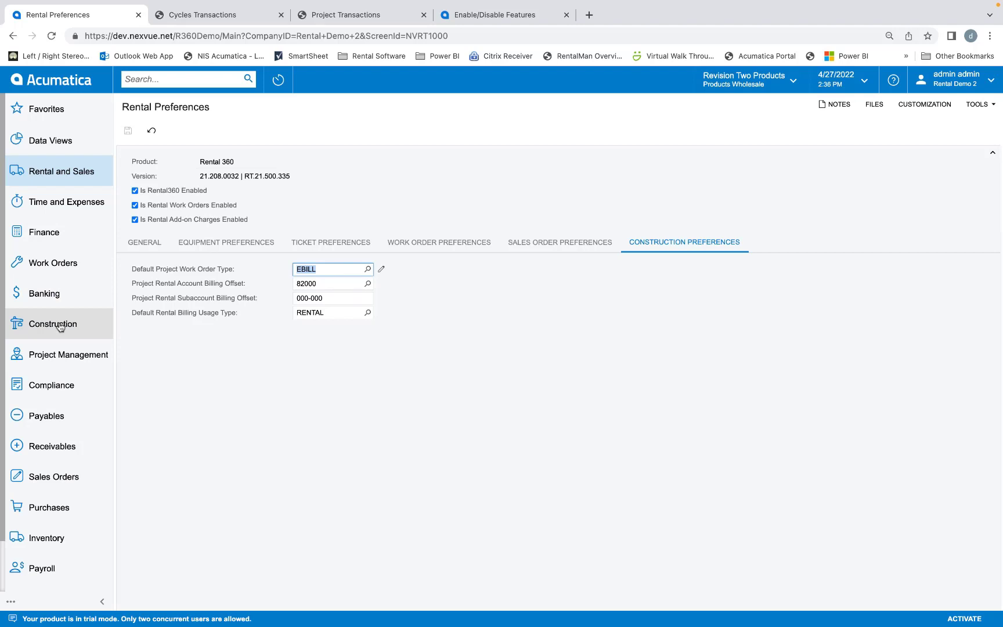
Step: Open the Construction area's Project Equipment Rates and examine the usage code and rental UOM choices for the project's daily rental rate
click(60, 325)
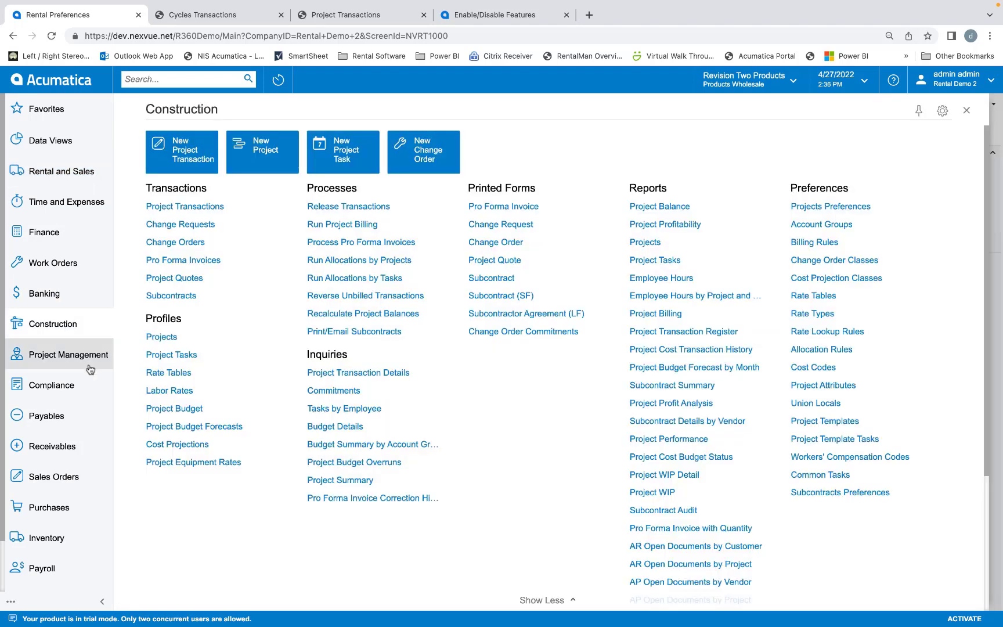
click(199, 462)
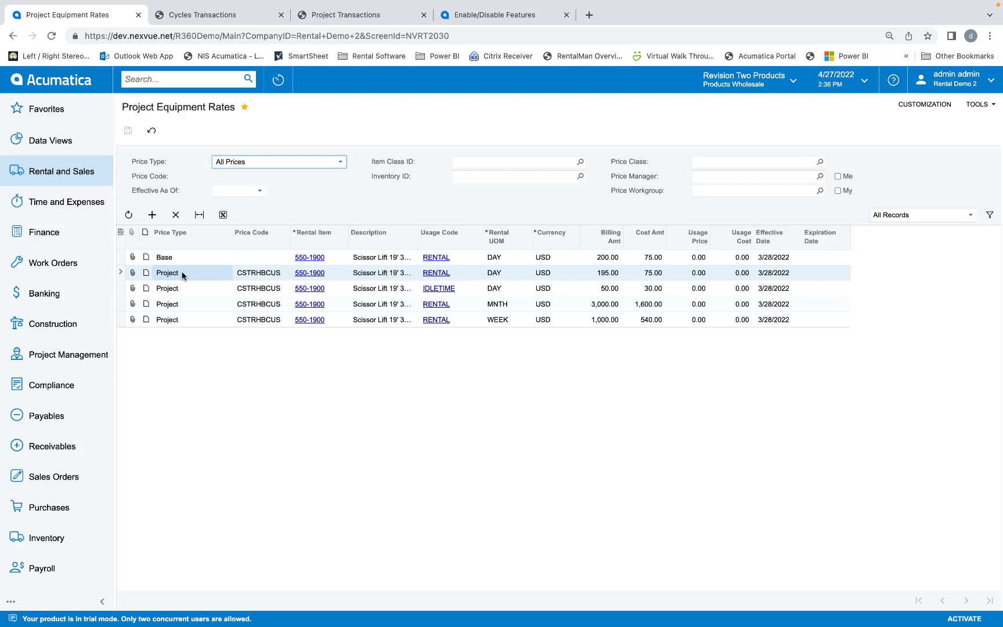
click(456, 272)
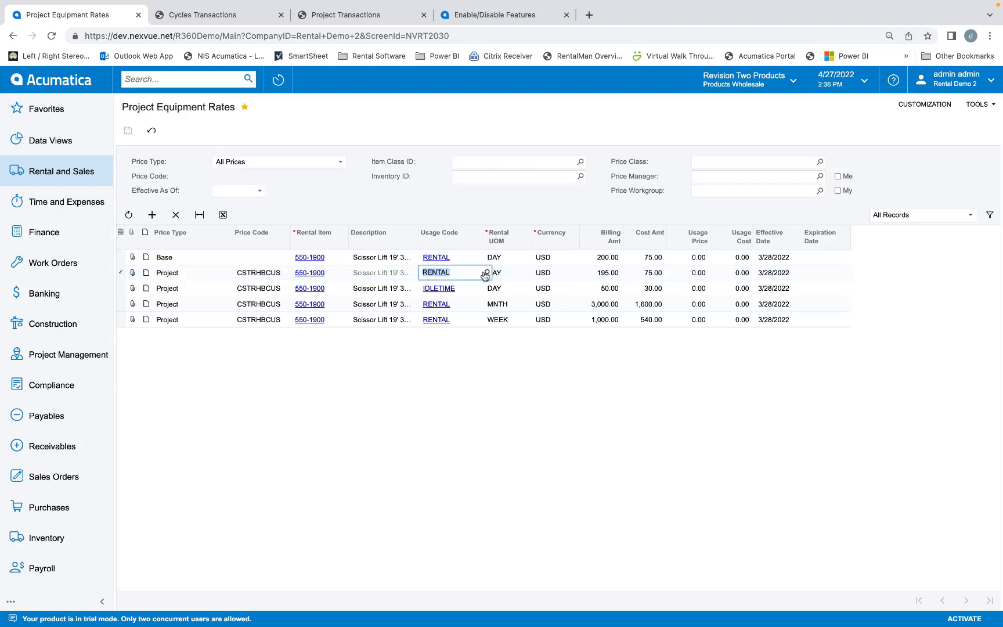
click(486, 274)
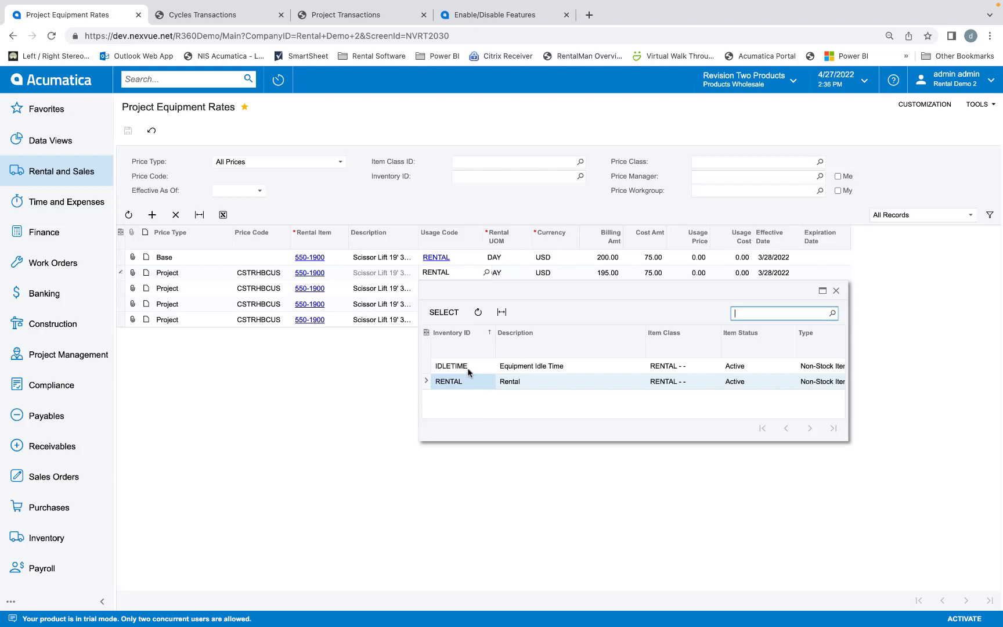
click(835, 290)
click(506, 276)
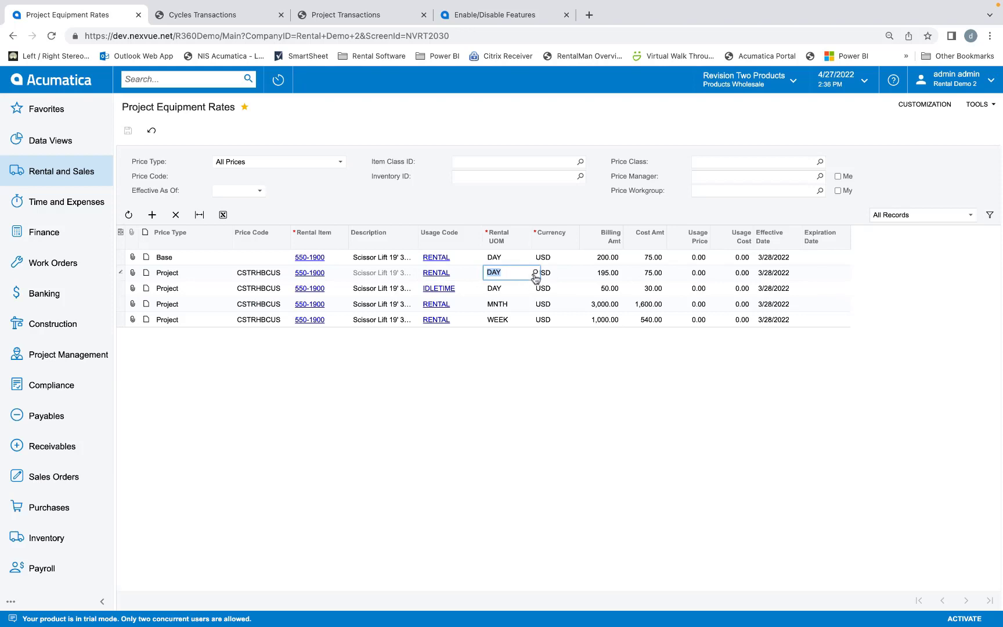
click(535, 273)
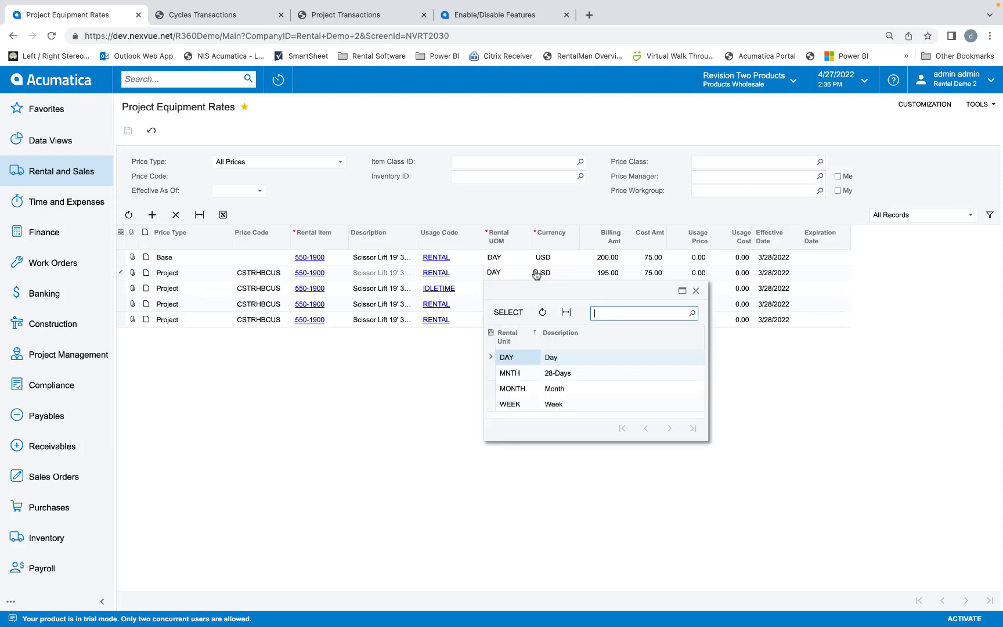
click(696, 291)
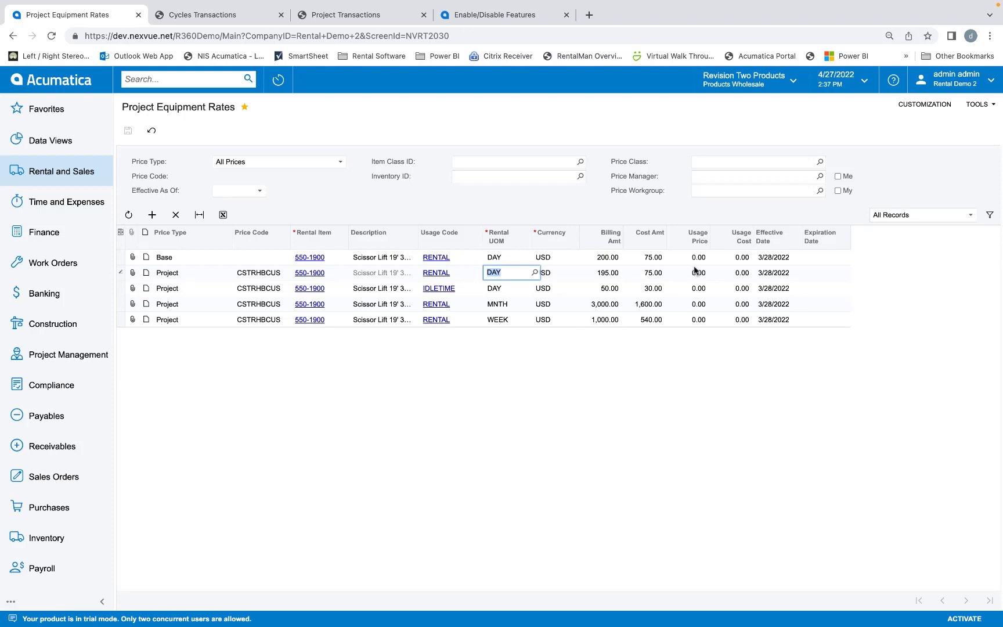
Step: Start a rental order with order type CO for the customer Flagler Family Trust
click(62, 173)
click(180, 158)
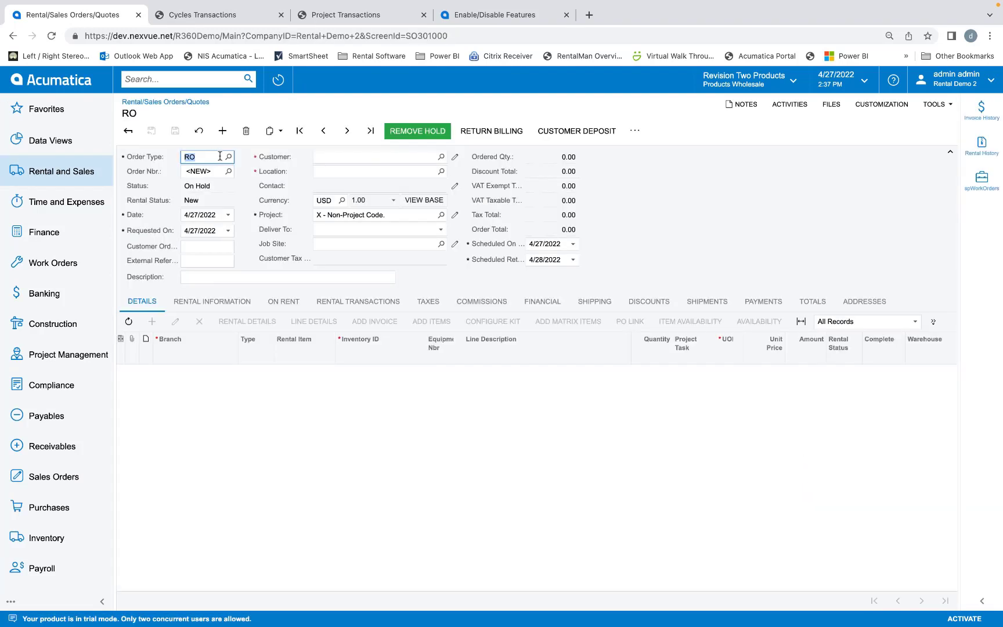
text(CO)
key(Tab)
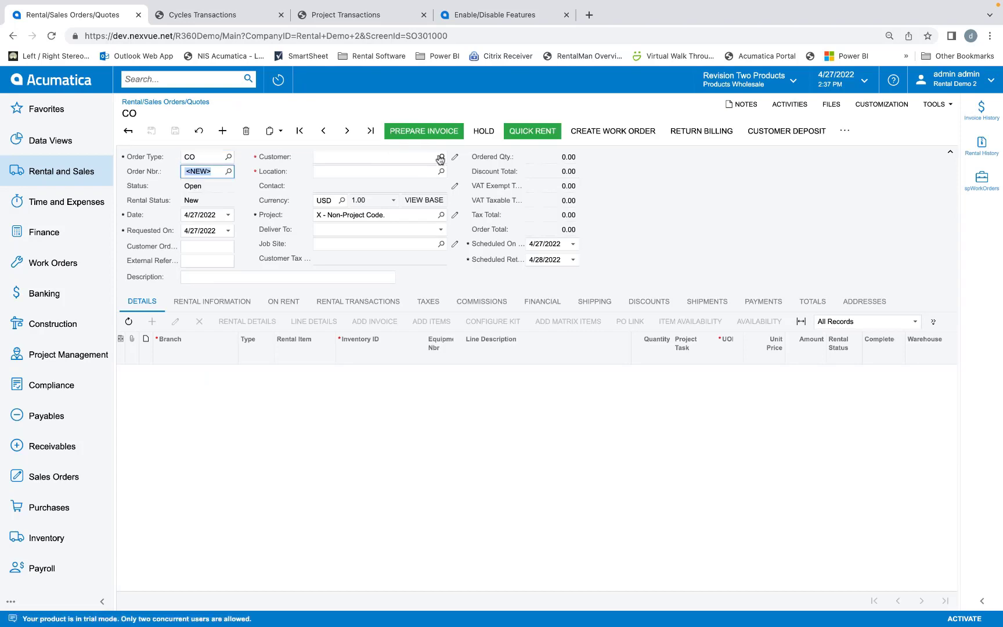
click(420, 156)
text(fk)
key(BackSpace)
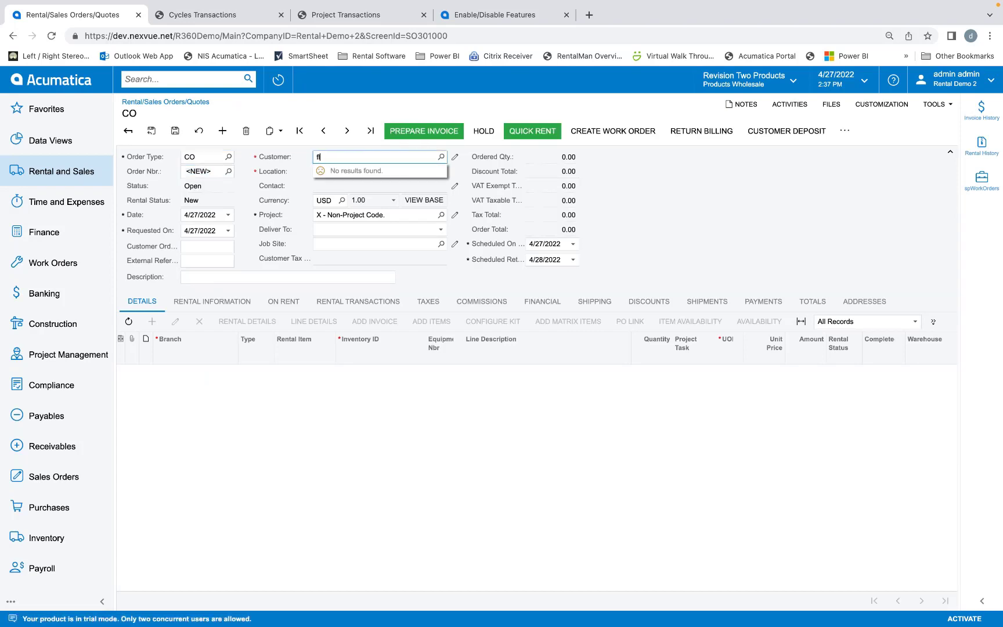
text(lag)
click(387, 173)
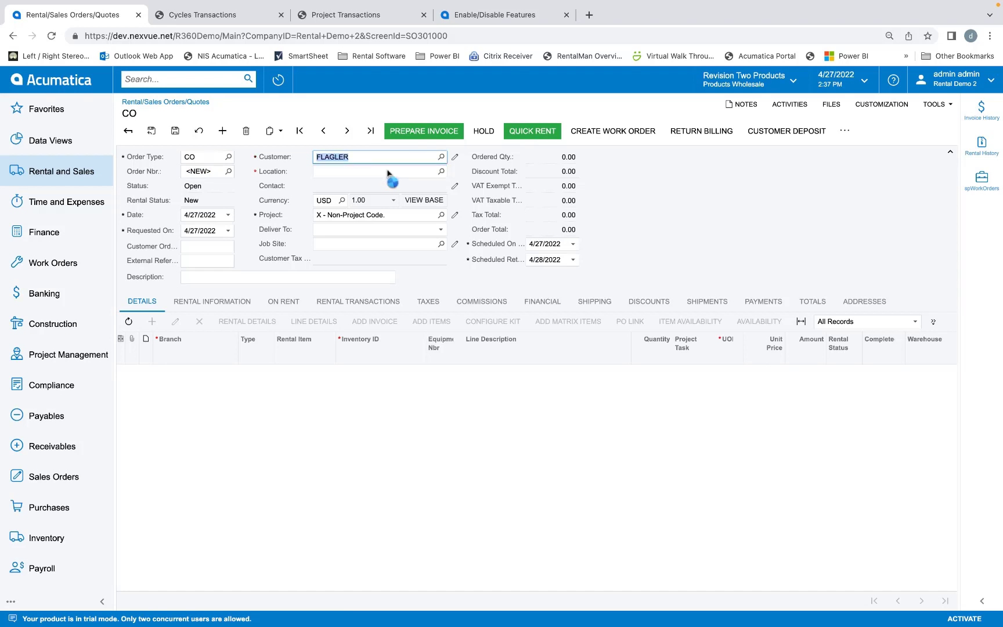
Step: Assign project CSTRHBCUS to the order and set delivery to the Job Site Flager Lot 1
click(440, 215)
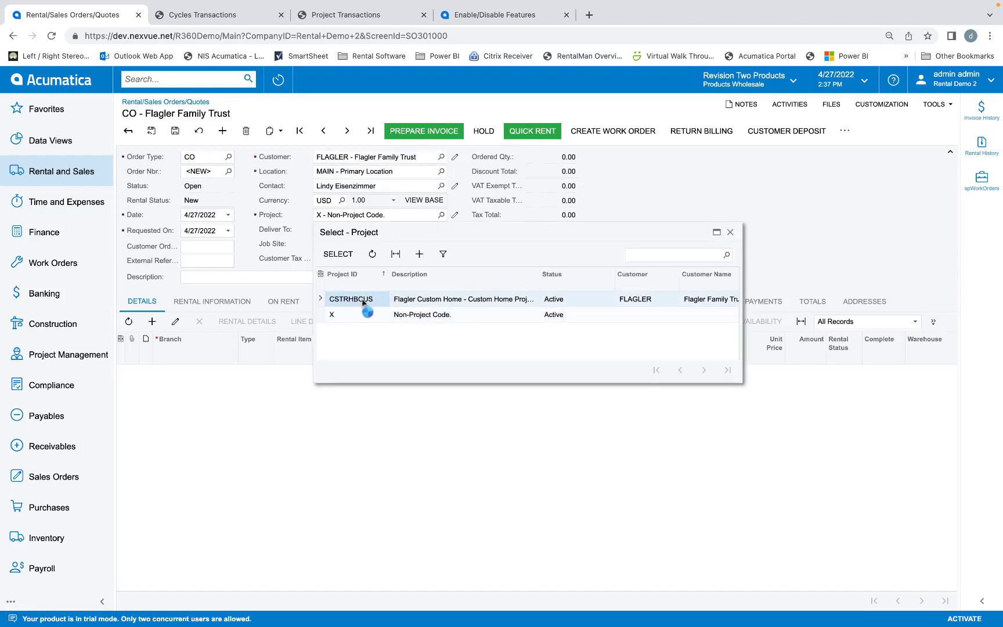
click(367, 299)
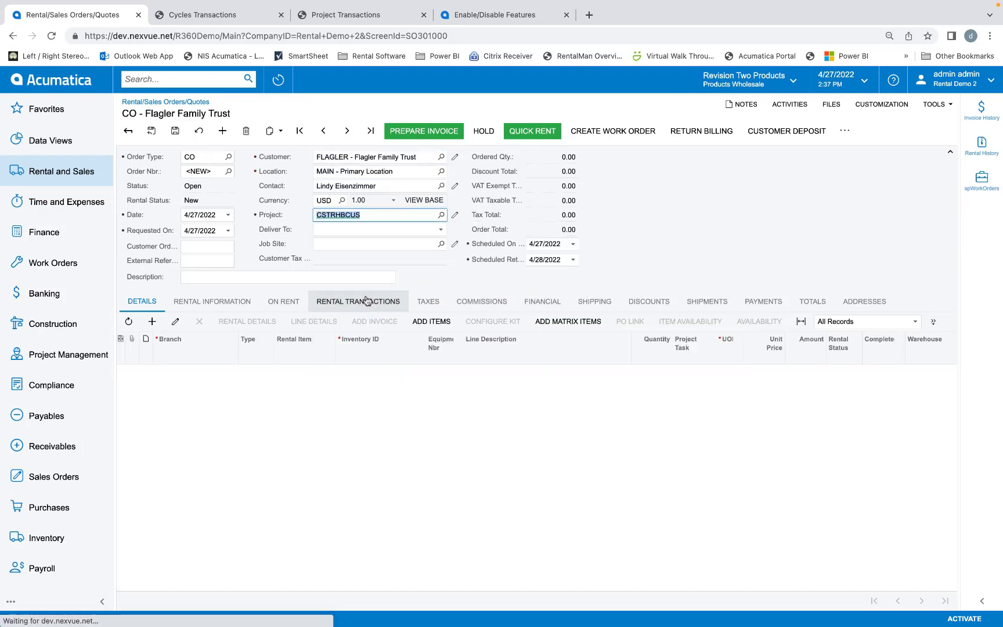
click(441, 230)
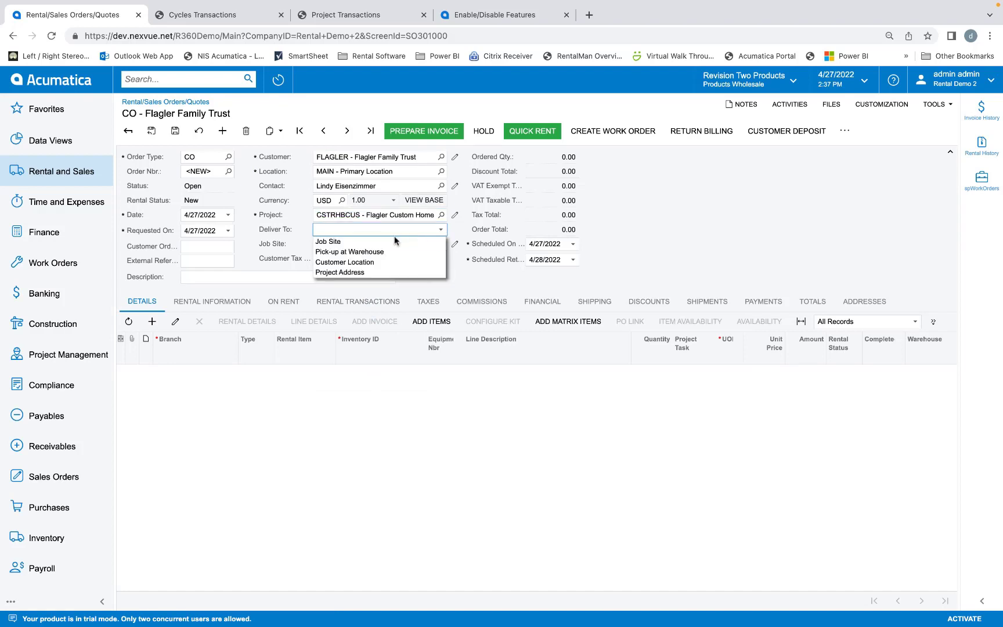
click(355, 243)
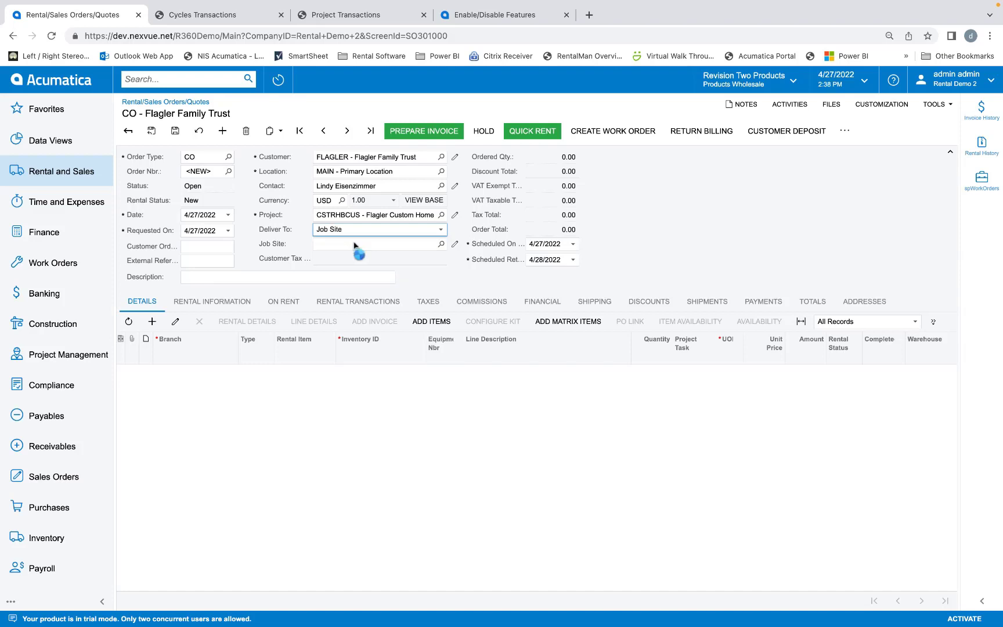
click(441, 244)
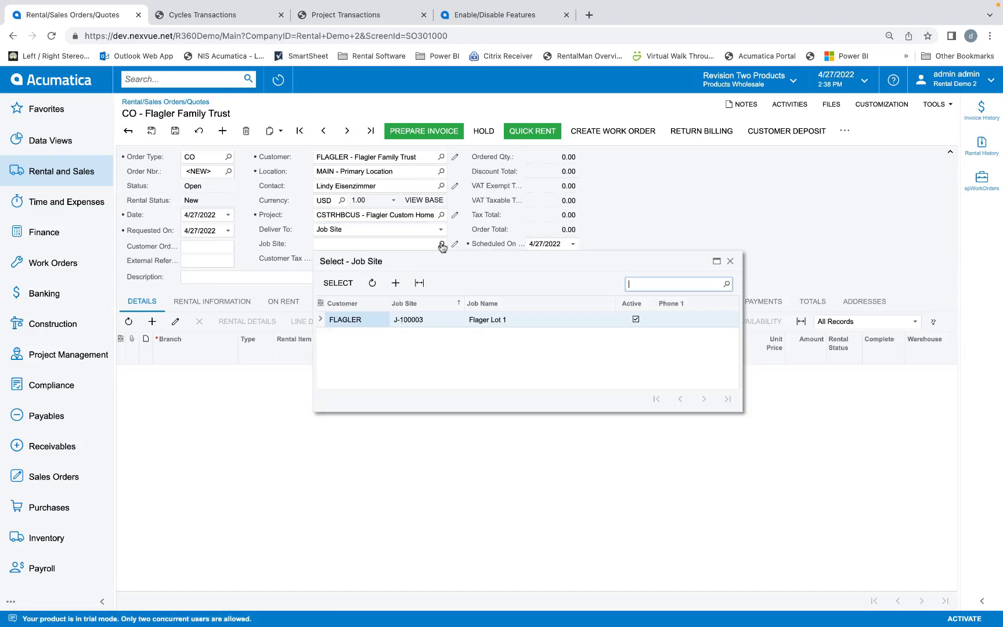
double_click(350, 321)
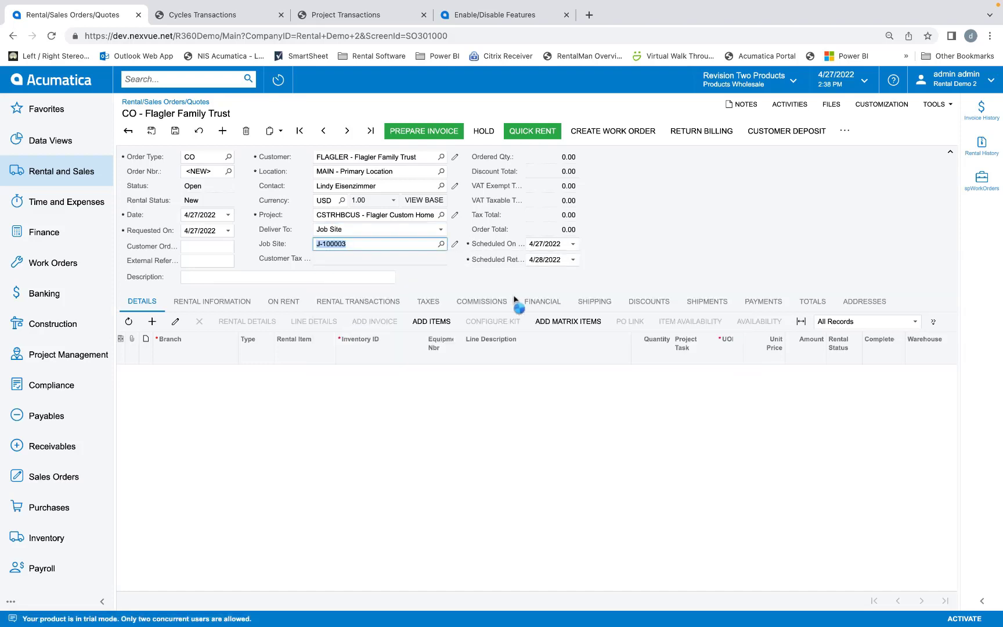
Step: Set the order's scheduled return date to 12/28/2022
click(573, 261)
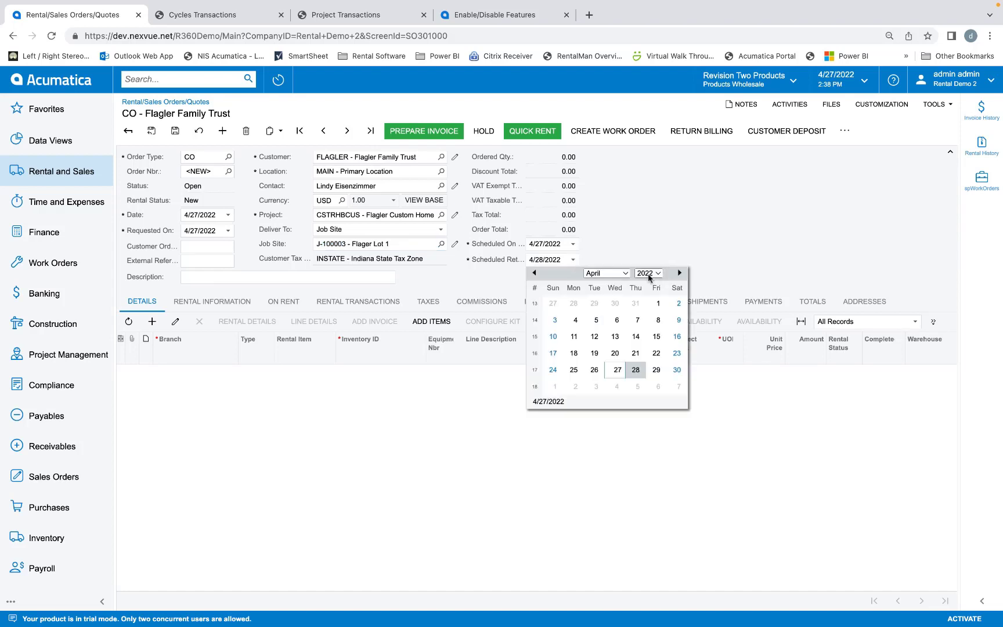
click(618, 273)
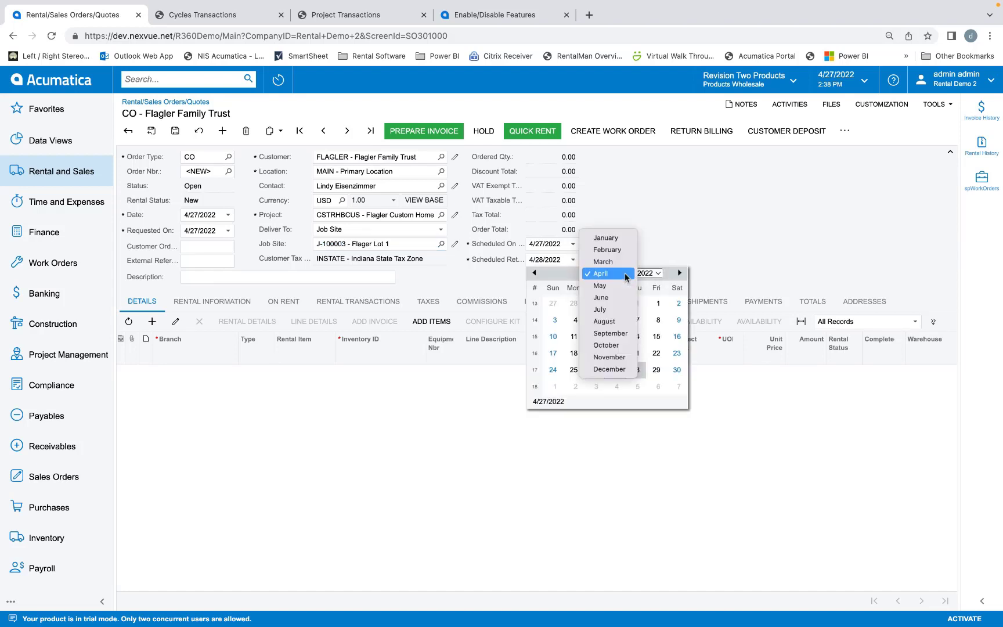
click(611, 369)
click(615, 370)
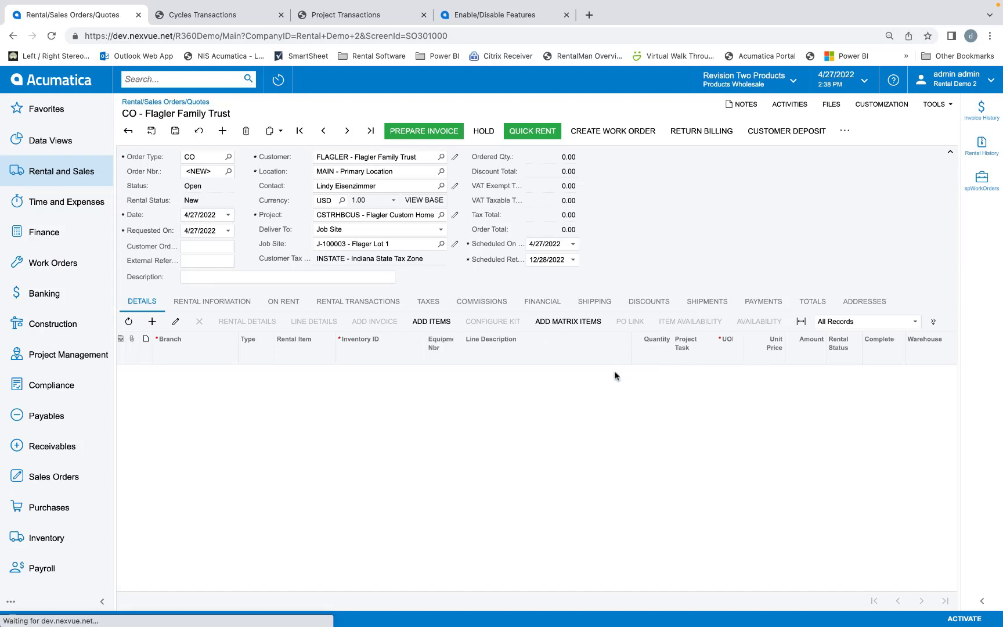
Step: Add a rental line for item 550-1900, Scissor Lift 19' 32" Wide, with equipment EQ10001
click(354, 414)
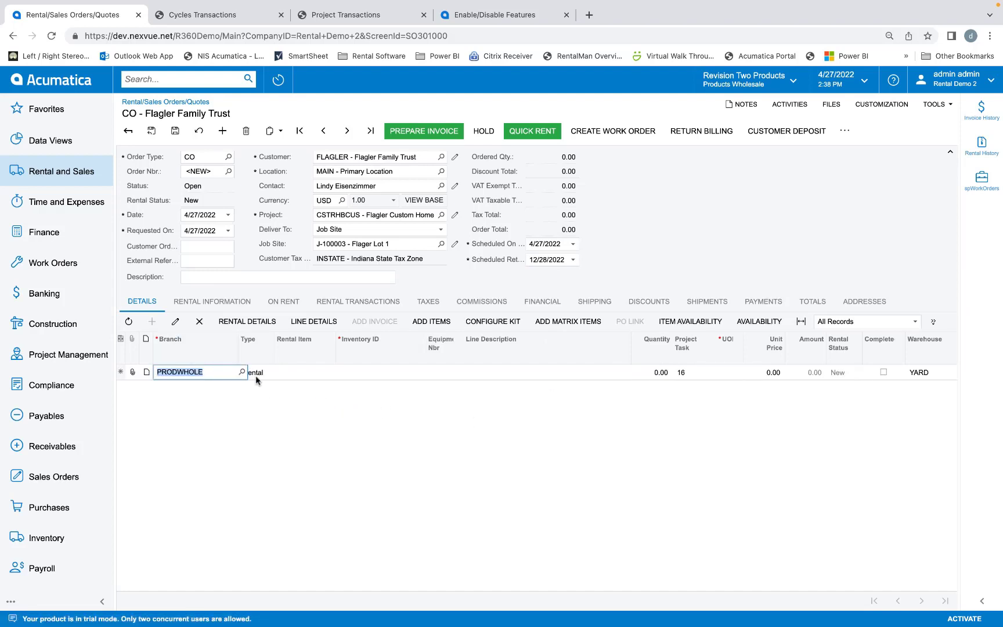
click(303, 375)
text(550)
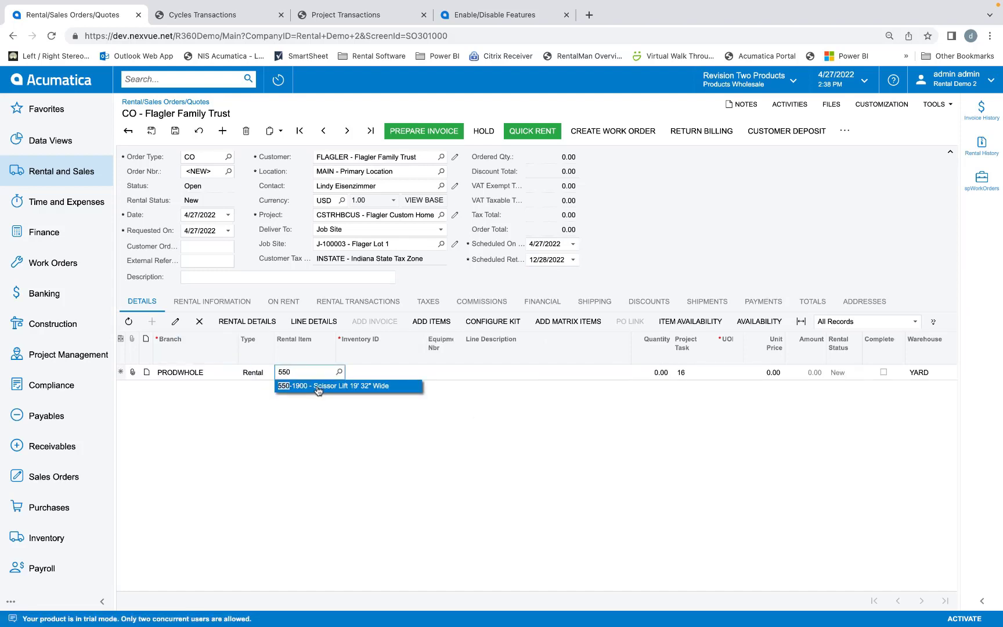
click(316, 385)
click(440, 375)
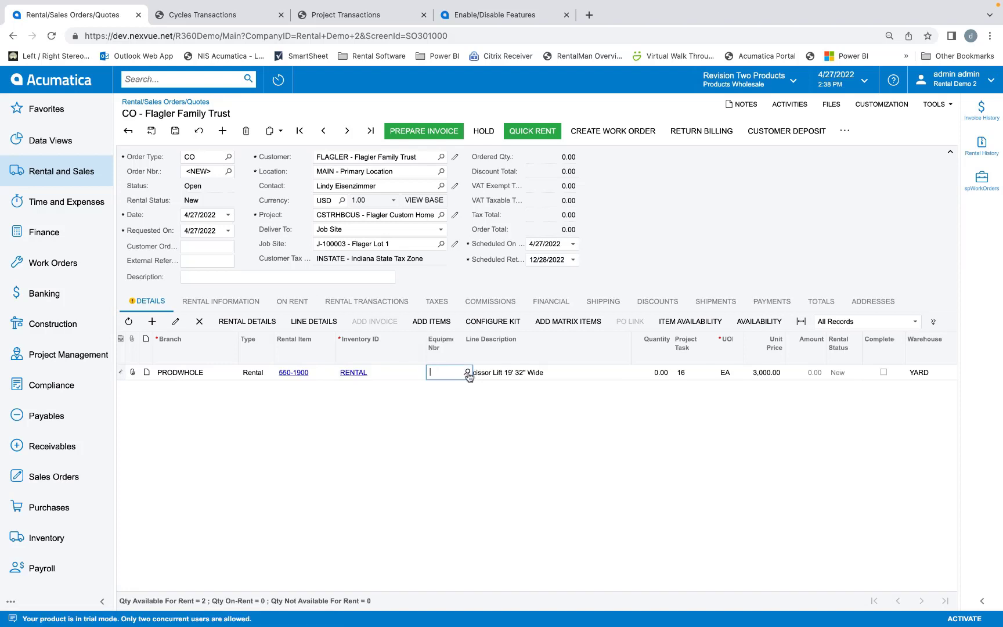
click(468, 373)
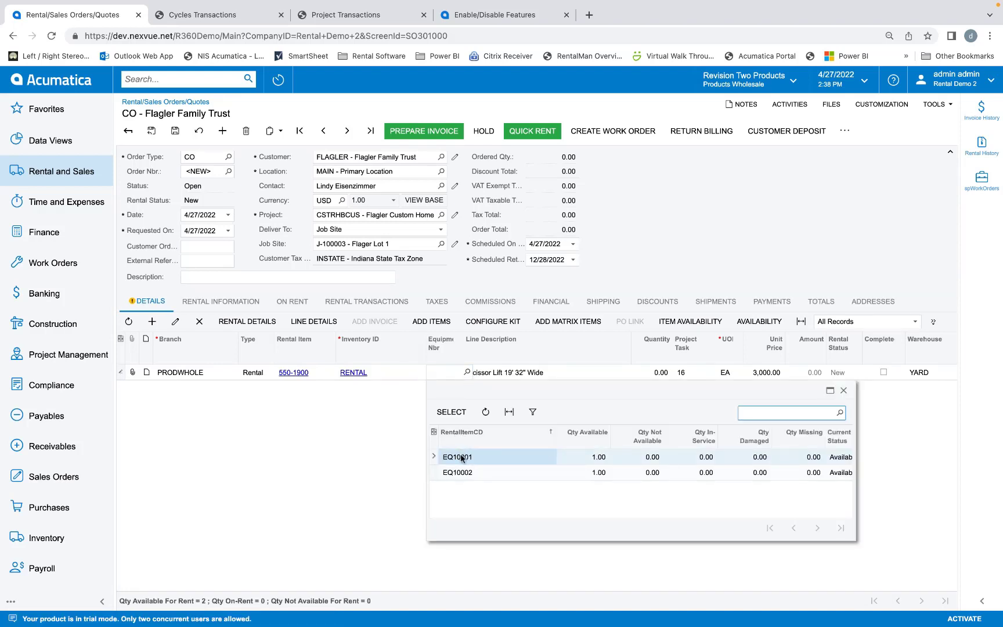
double_click(462, 457)
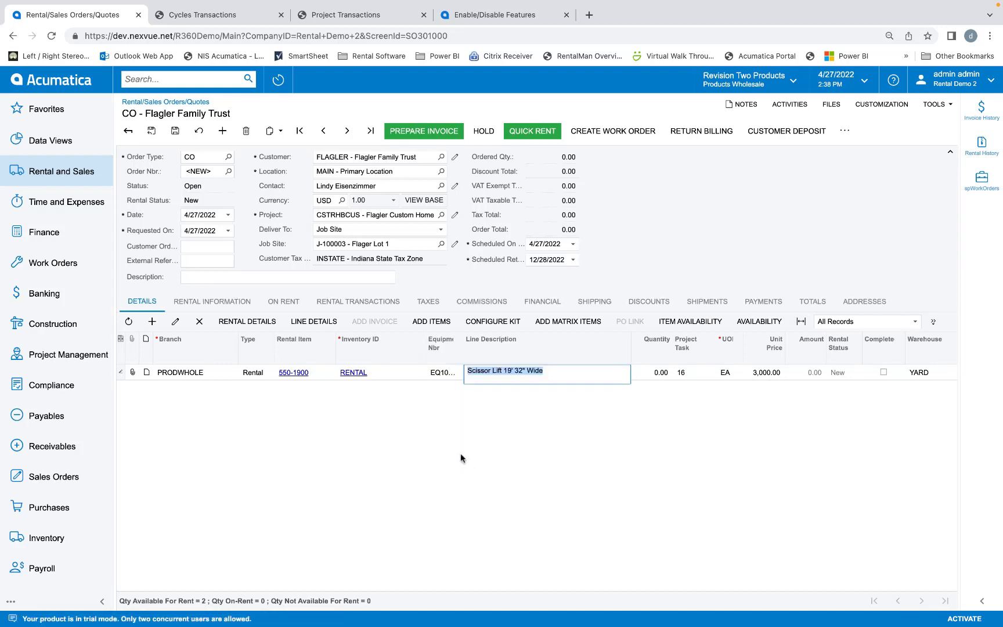
Step: Set the scissor lift line's quantity to 1 and run Quick Rent on the order
click(653, 373)
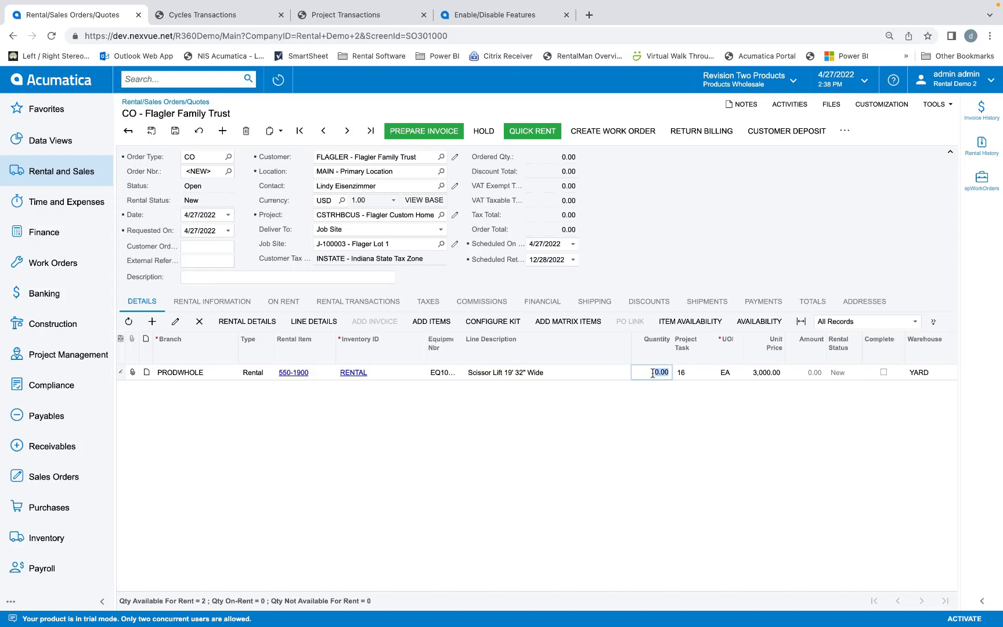
text(1)
key(Tab)
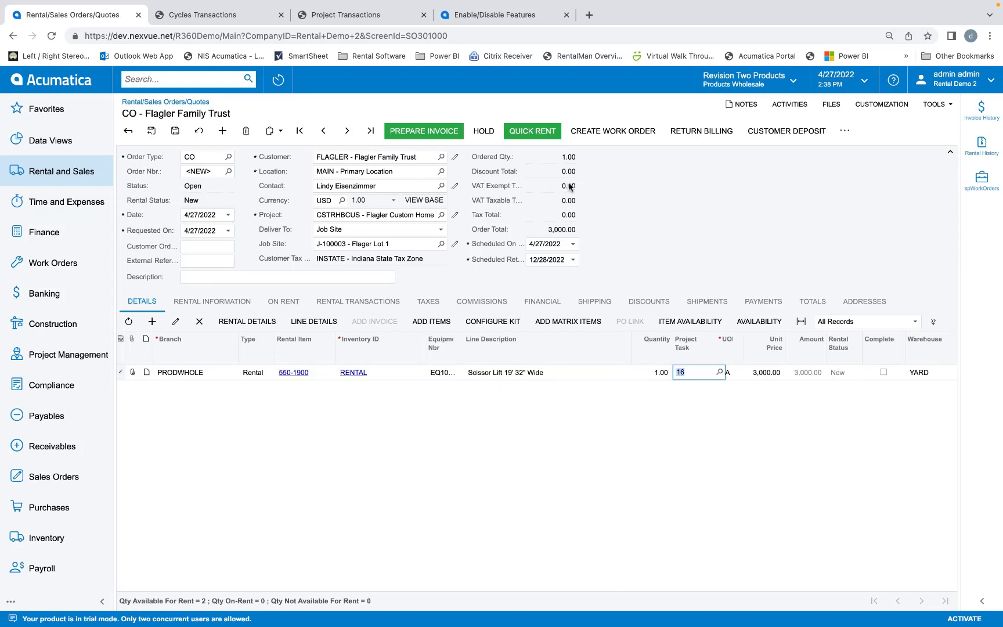
click(525, 133)
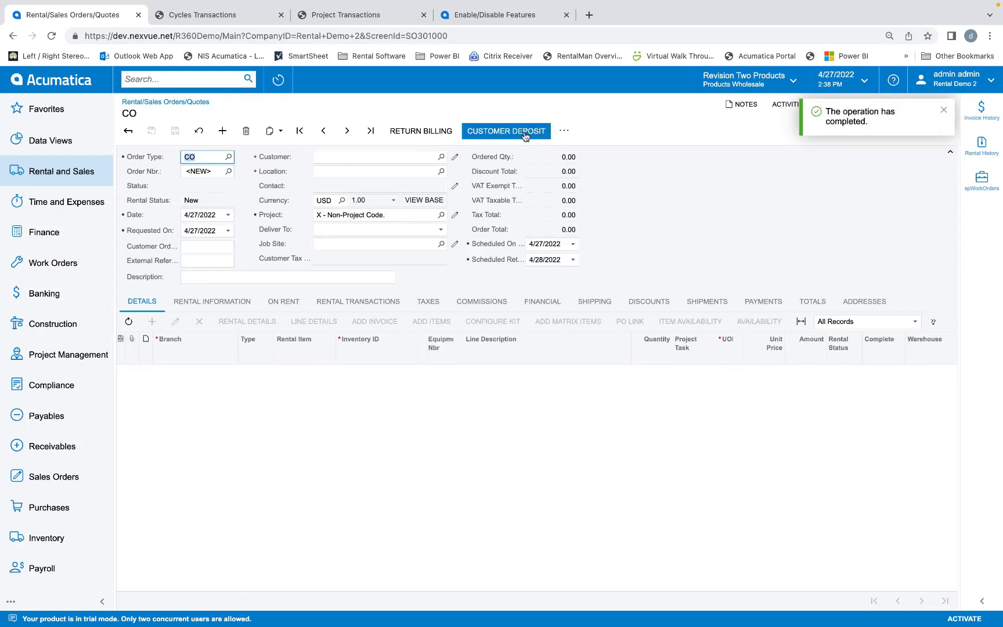
Step: Go to the last CO order and examine its on-rent equipment line, the line's job site field and the available order actions
click(371, 131)
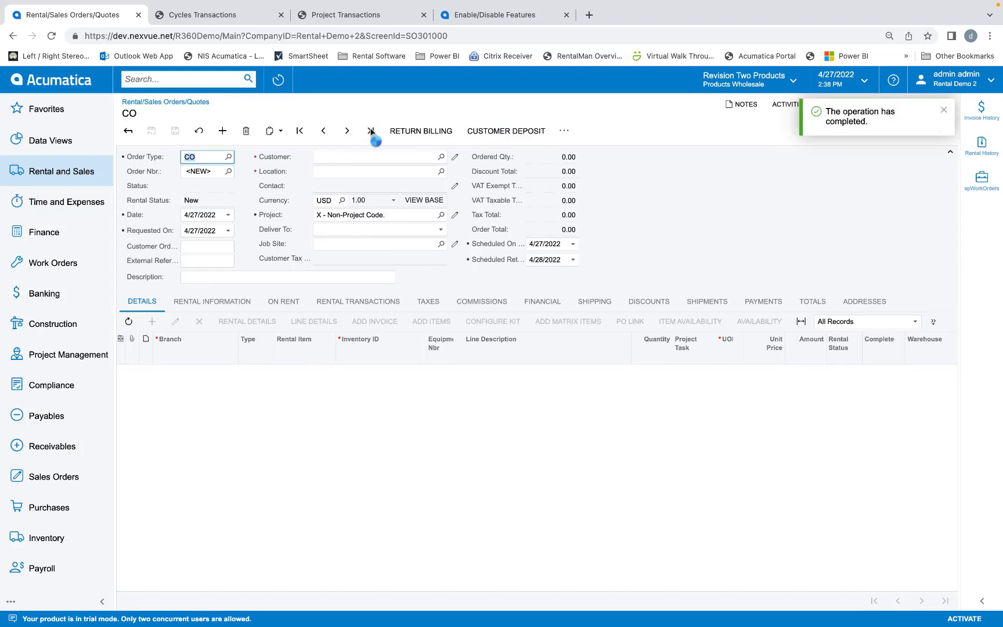
click(279, 302)
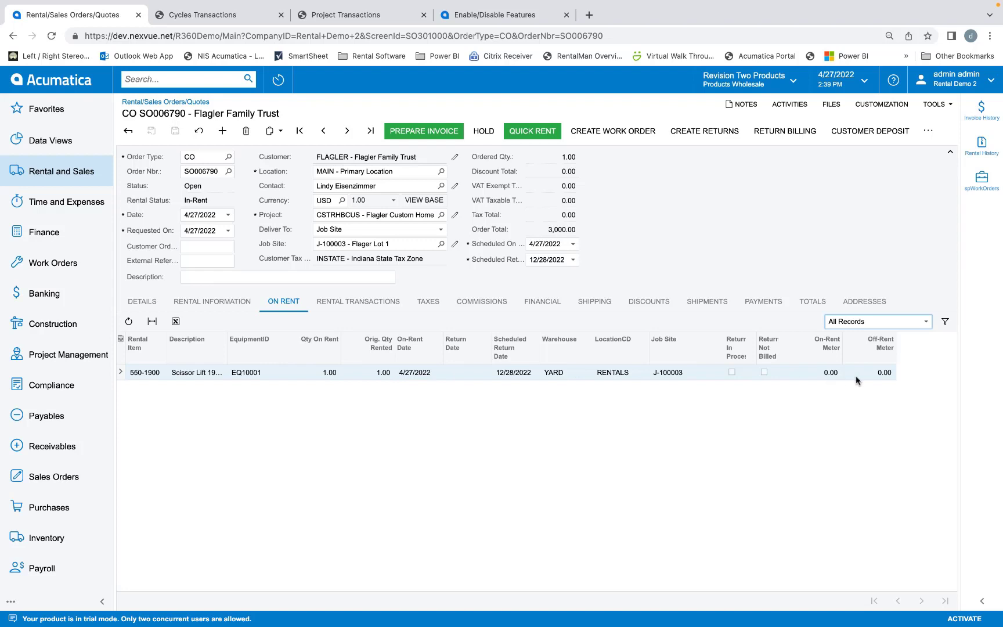
click(707, 375)
click(706, 375)
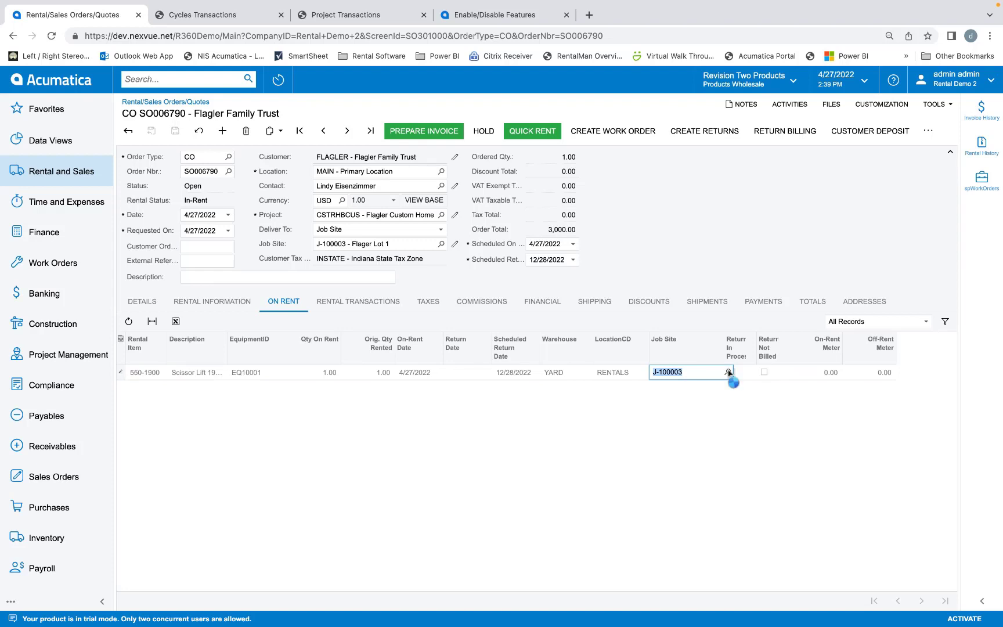
click(729, 373)
click(729, 373)
click(926, 133)
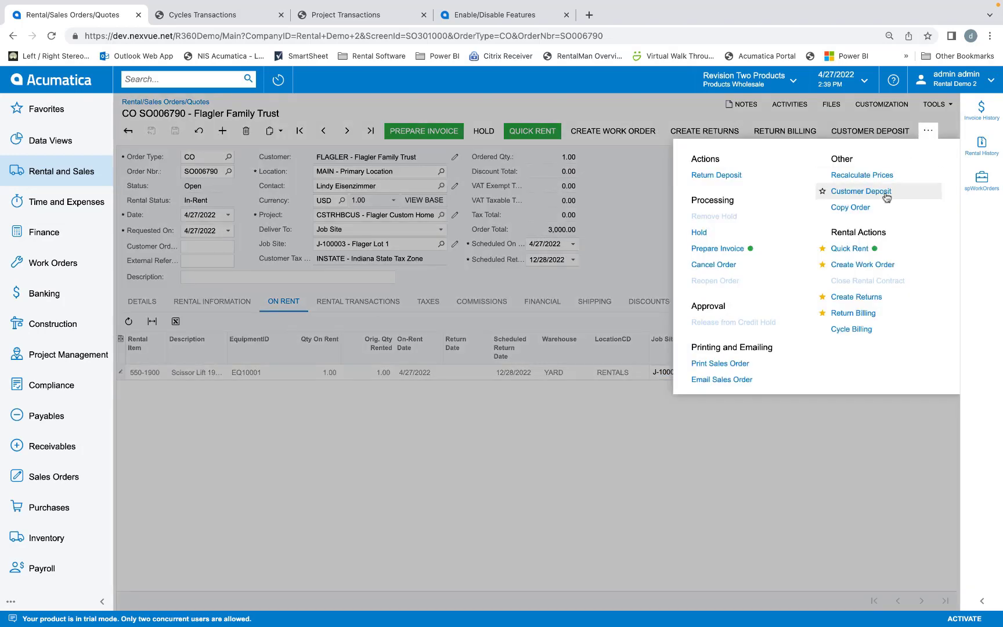
click(652, 238)
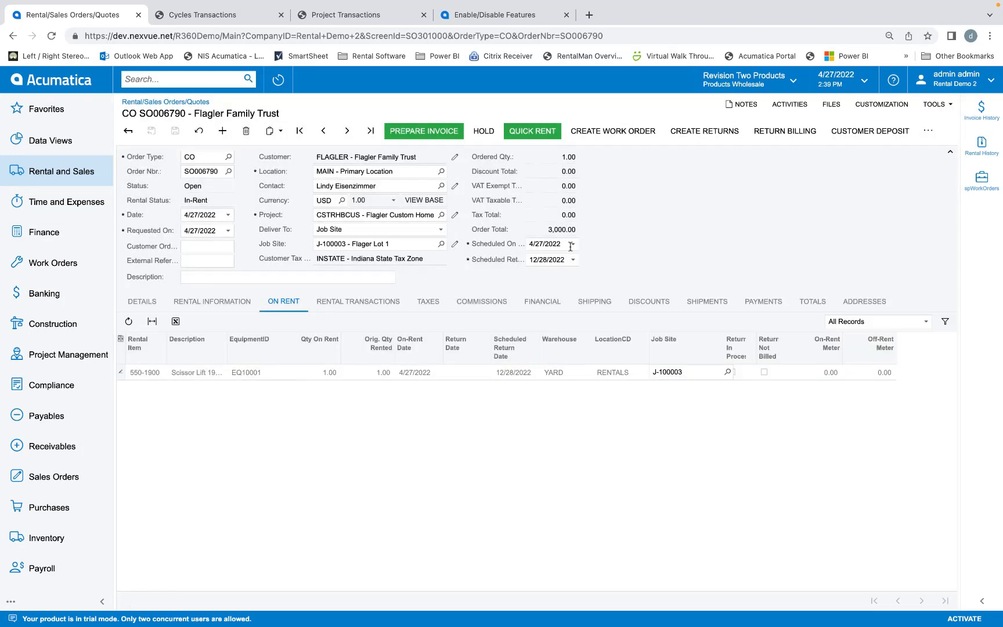
Step: Open the order's rental information and process its project billing cycle in Cycles Transactions
click(189, 302)
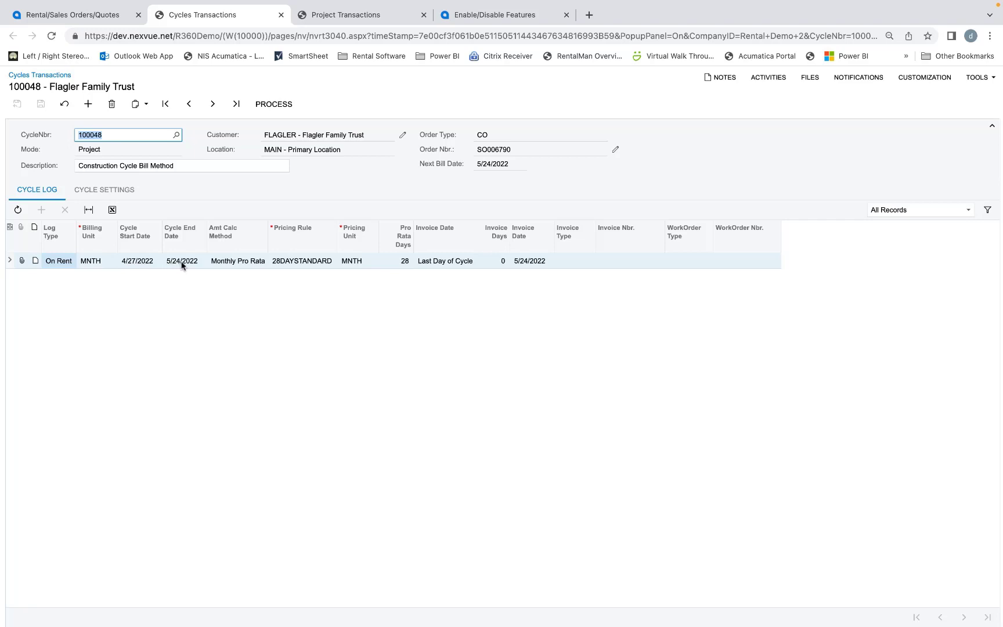
click(274, 106)
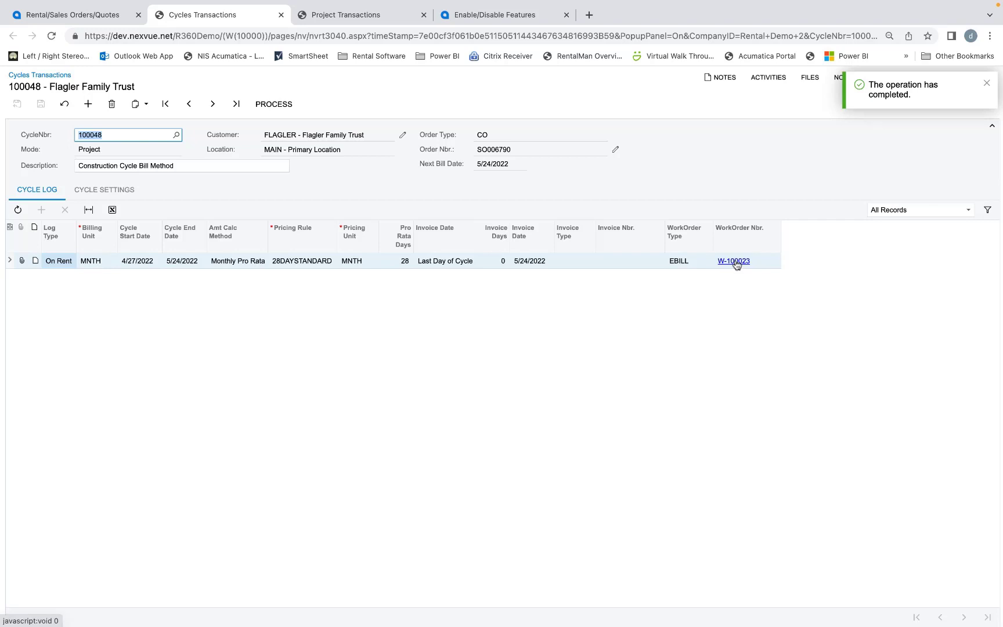
Step: Open the billing cycle's EBILL work order and examine its project equipment line's price, cost and record note
click(735, 261)
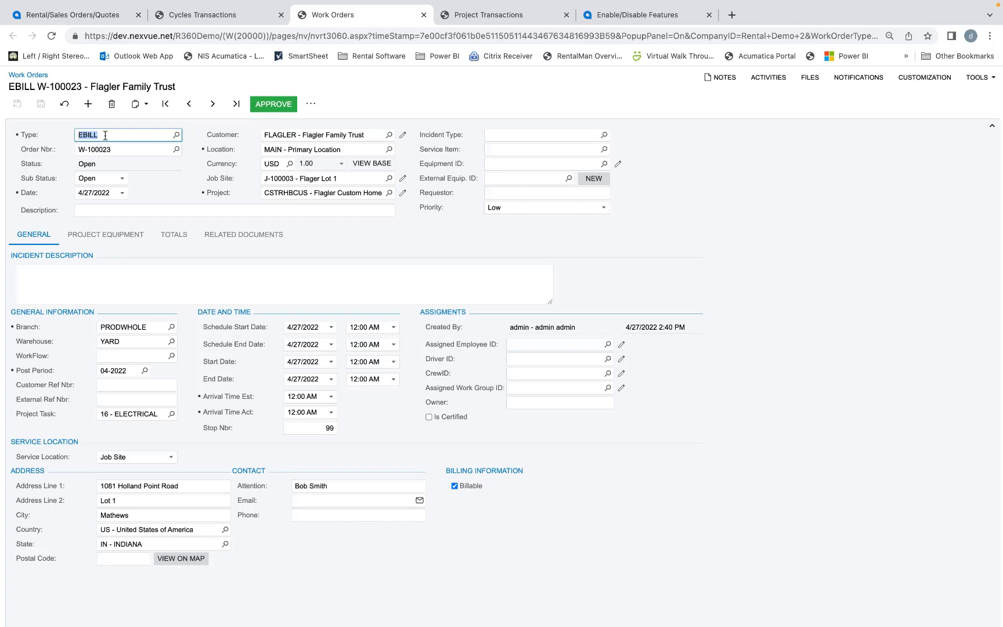
click(133, 241)
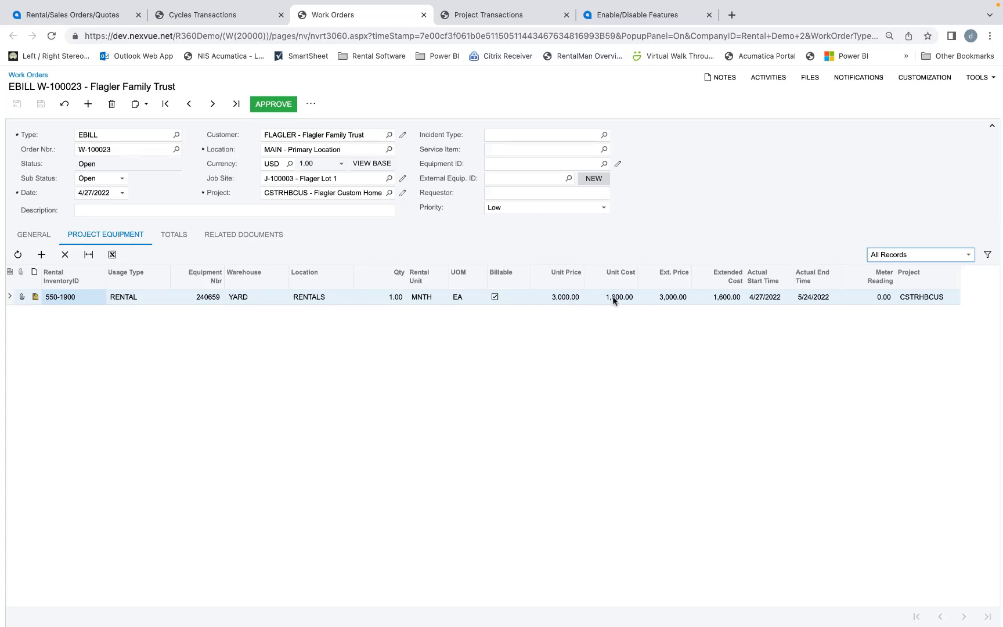
click(35, 298)
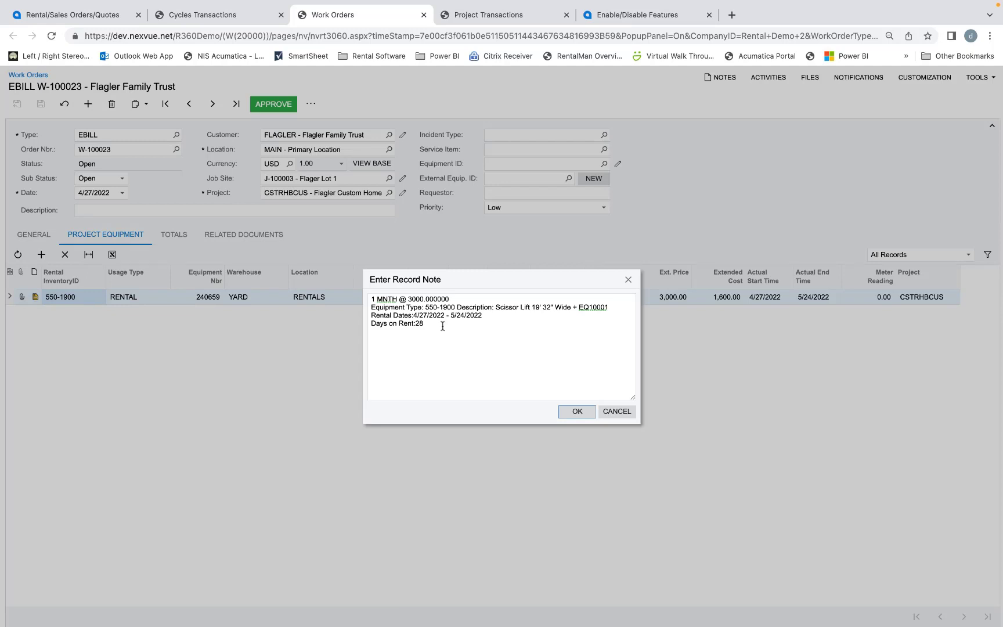
click(576, 411)
Step: Approve the equipment billing work order and release it
click(272, 105)
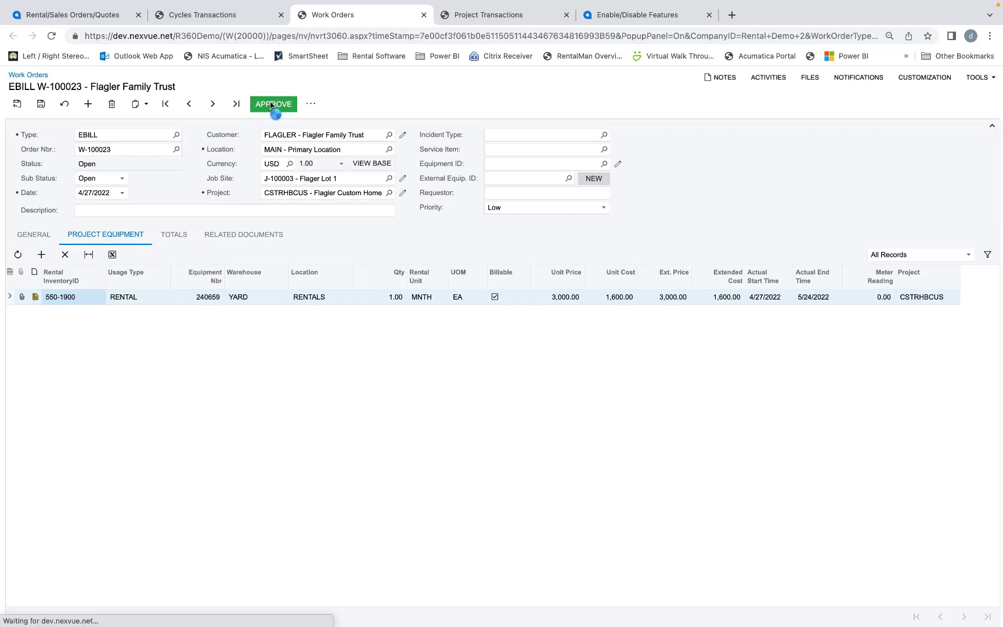
click(272, 105)
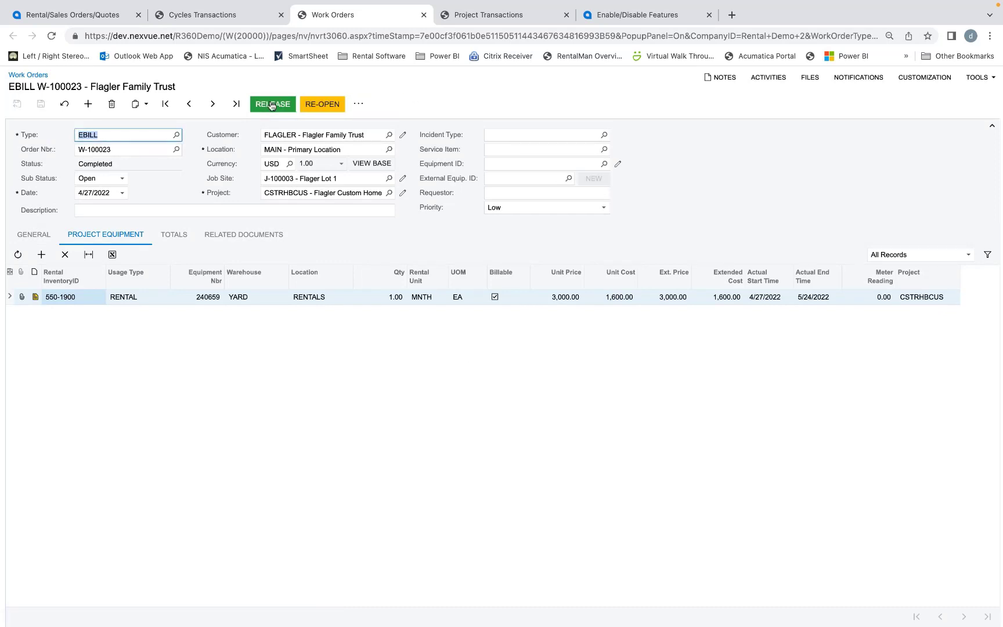
click(272, 105)
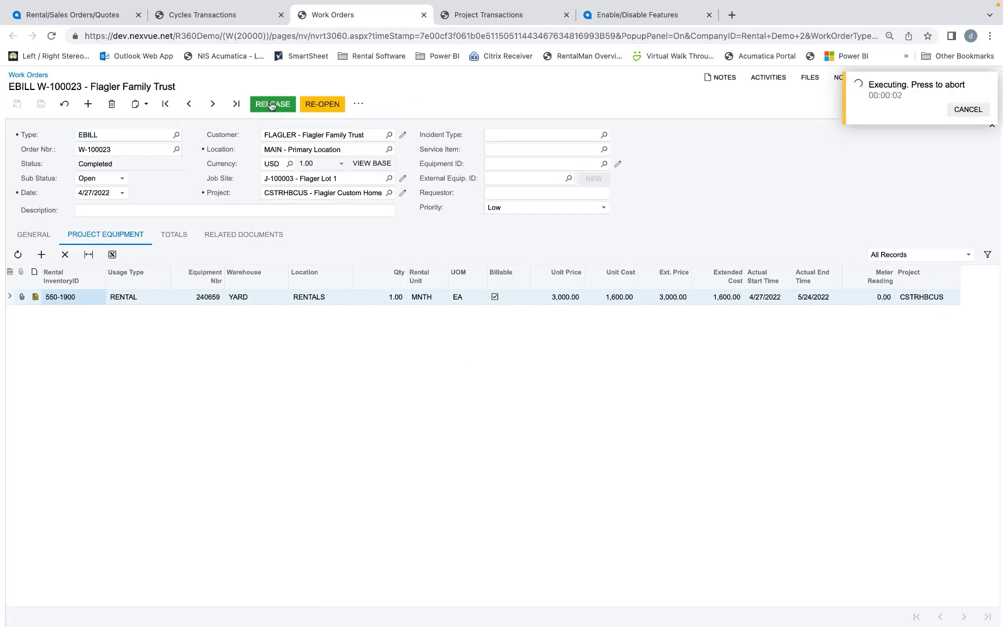
Step: Open the PM transaction from the work order's related documents, review its billing and cost lines, and release it
click(260, 235)
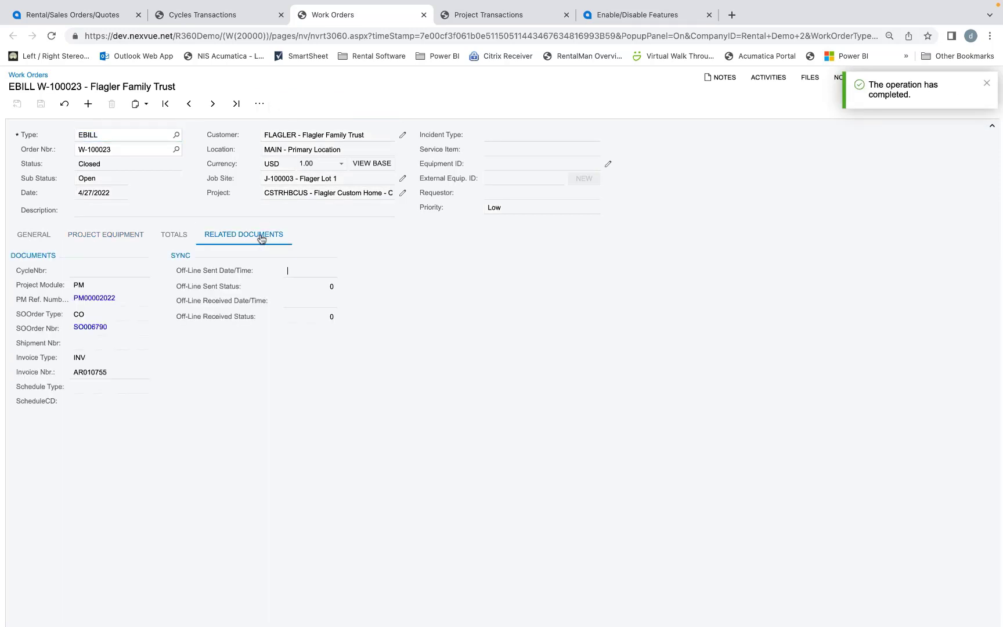
click(103, 298)
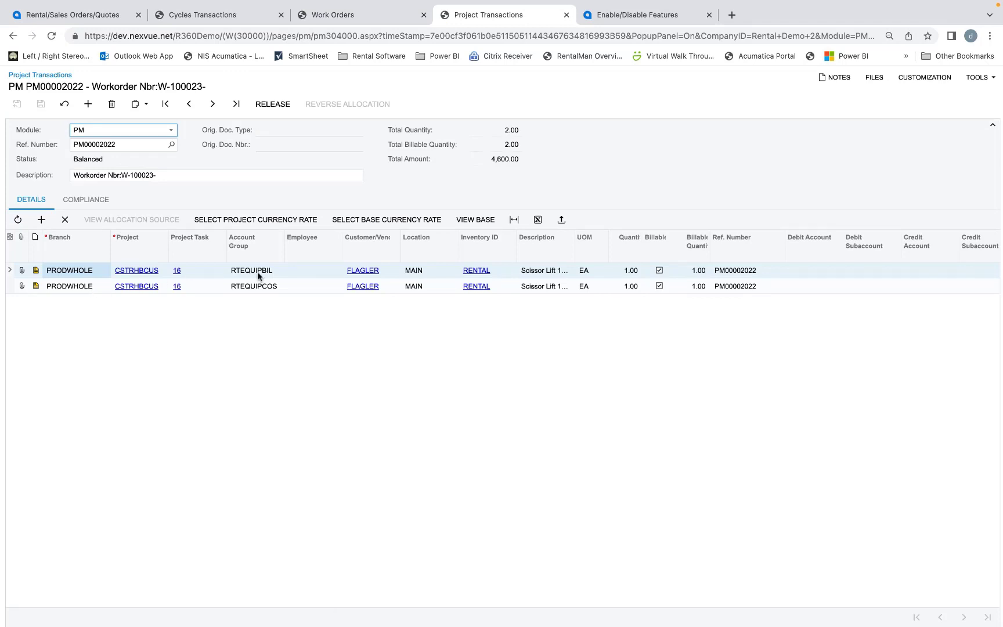
scroll(450, 291, right, 10)
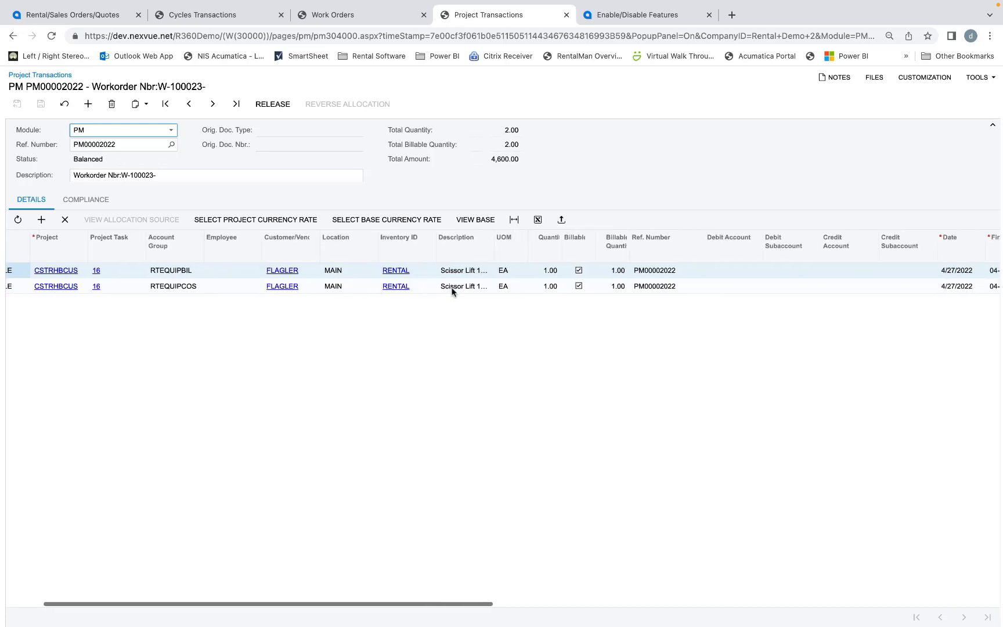
scroll(452, 291, right, 12)
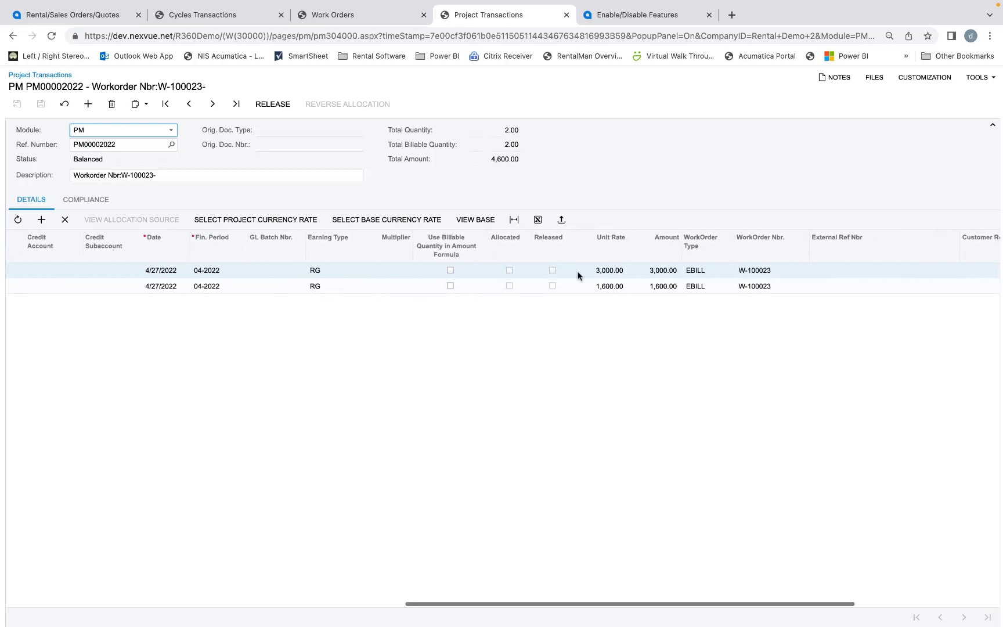
scroll(578, 275, right, 5)
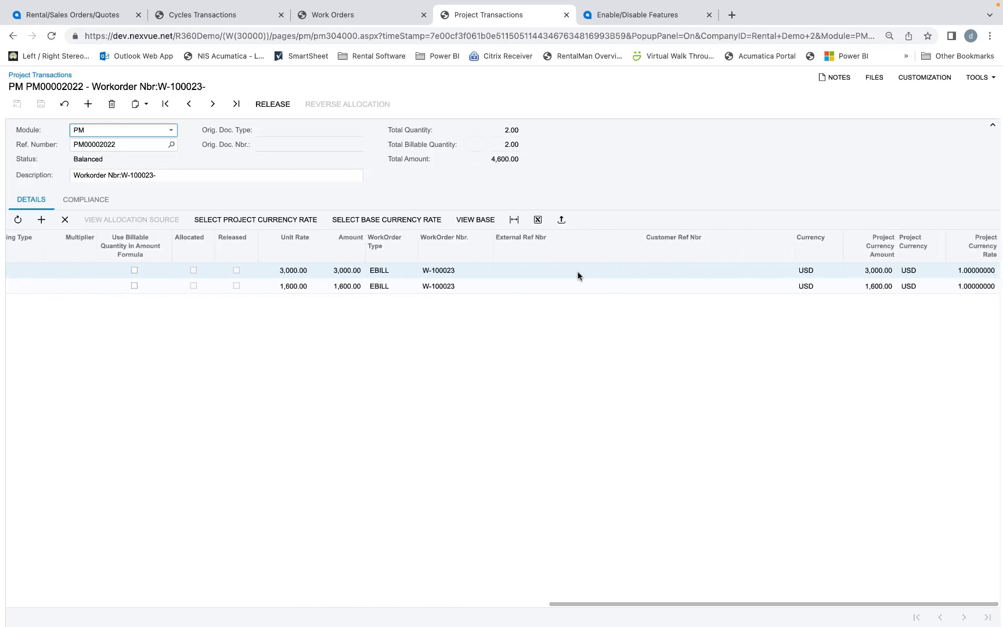
scroll(578, 276, left, 15)
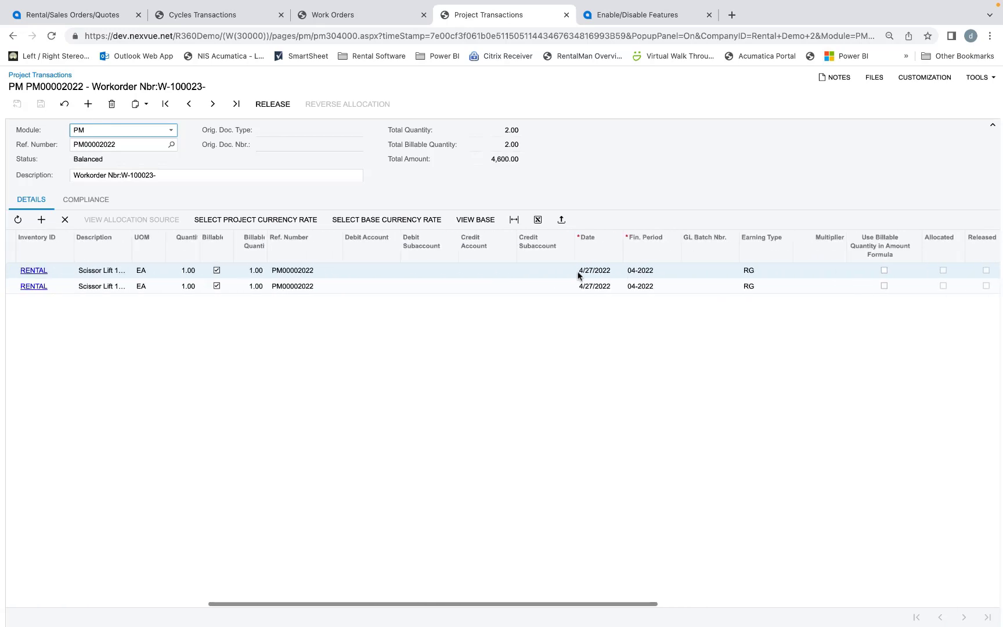
scroll(578, 276, left, 5)
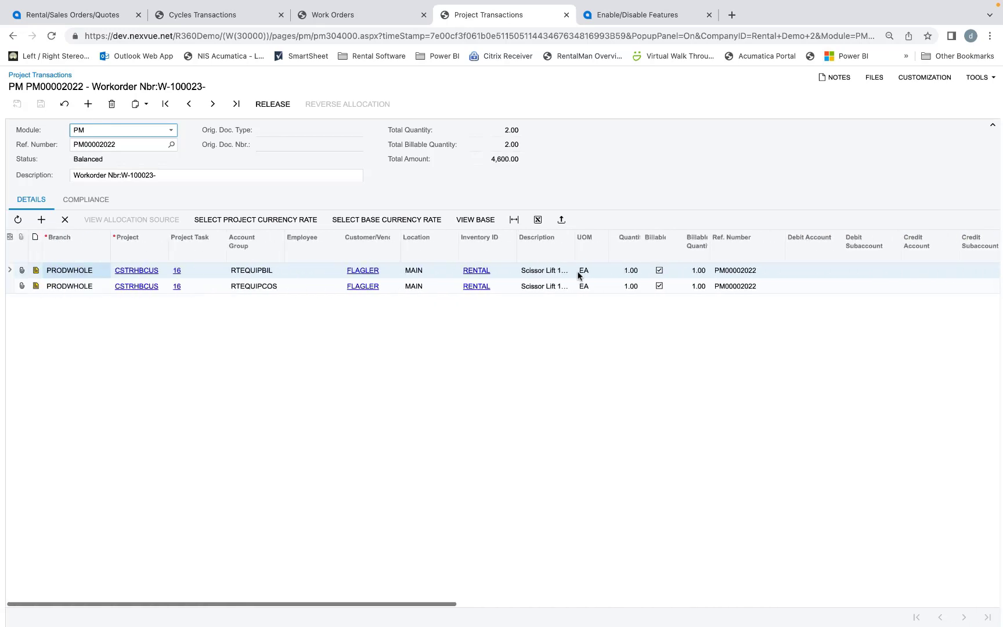
click(261, 104)
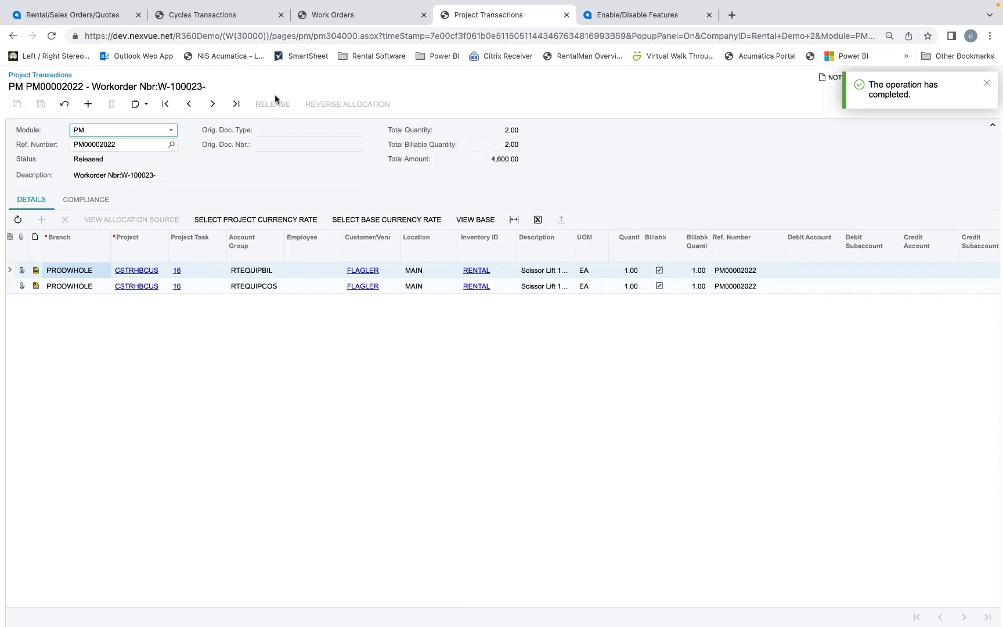
click(986, 87)
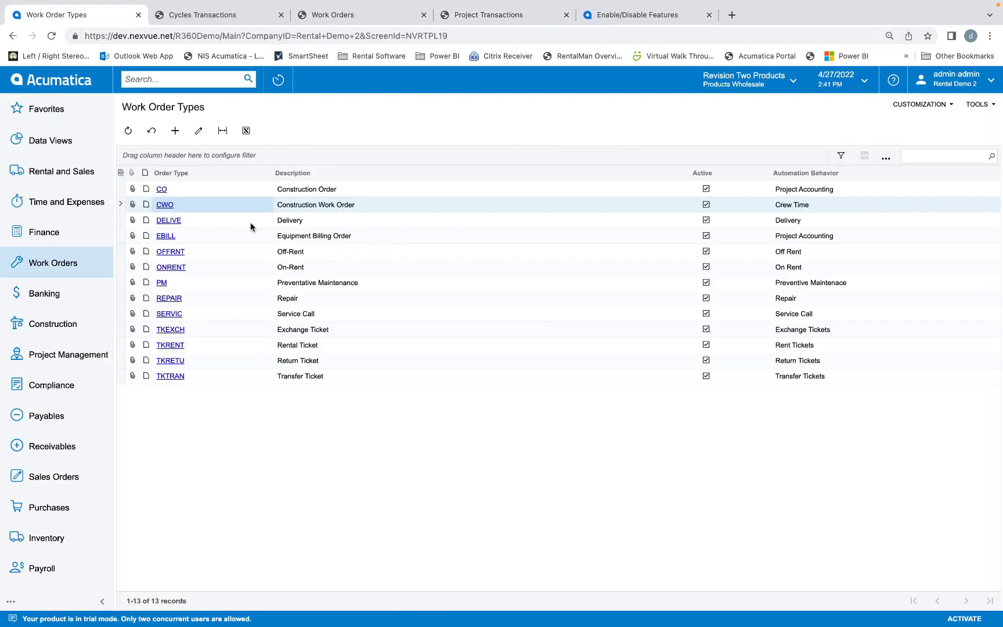
Step: In the CWO work order type, disable Equipment Usage, enable Charges, and save the tab behavior settings
click(165, 205)
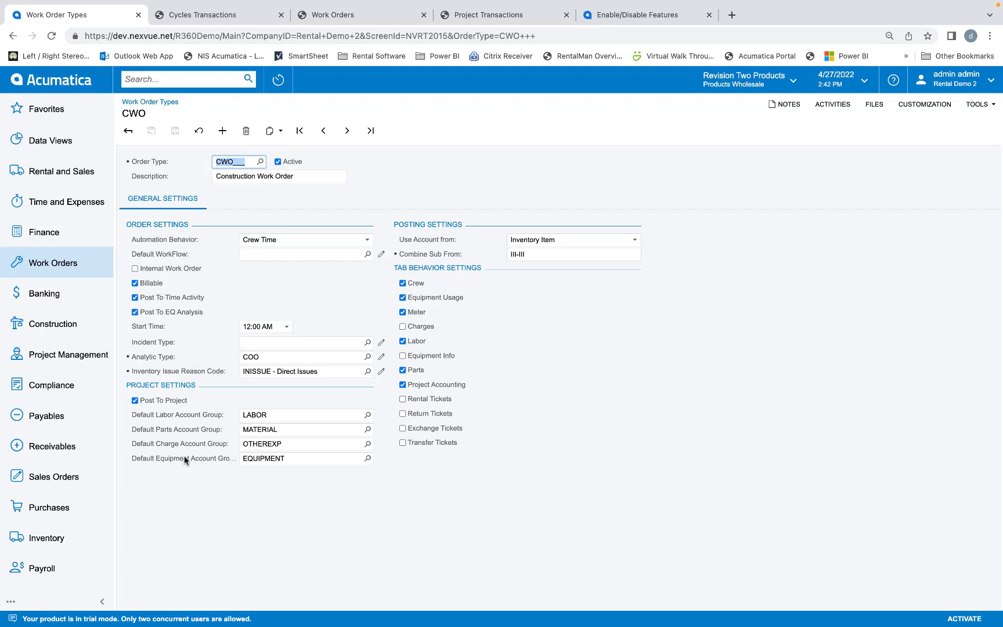
click(403, 298)
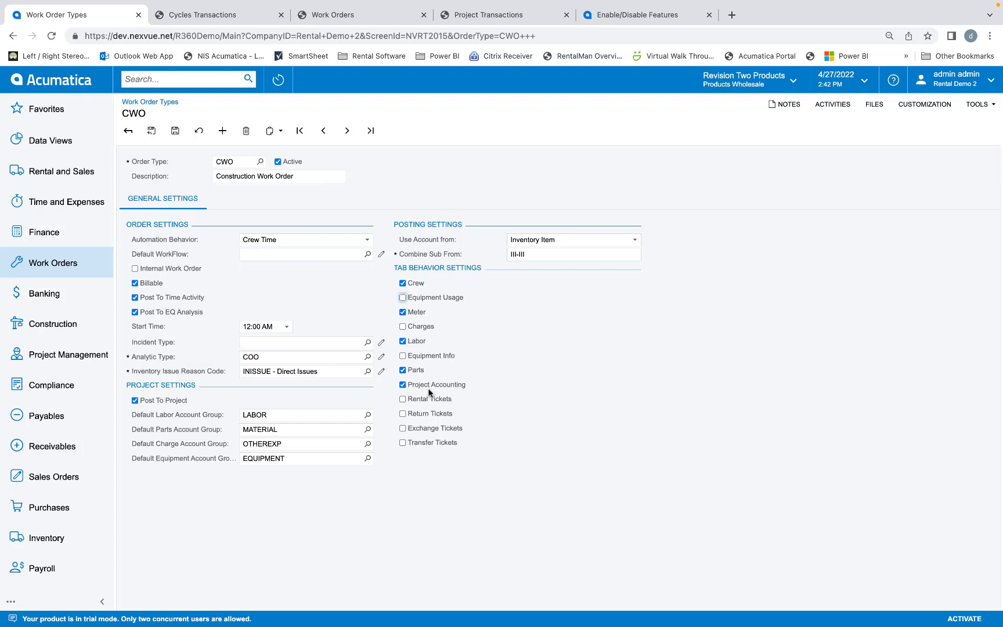
click(404, 326)
click(175, 131)
Step: Create a new work order of type CWO
click(65, 263)
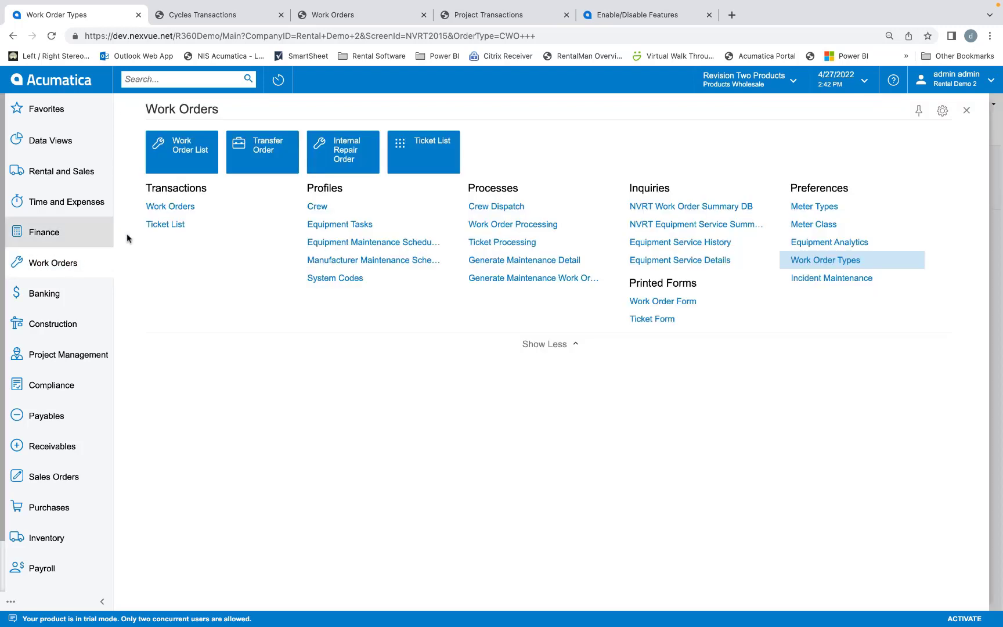
click(171, 207)
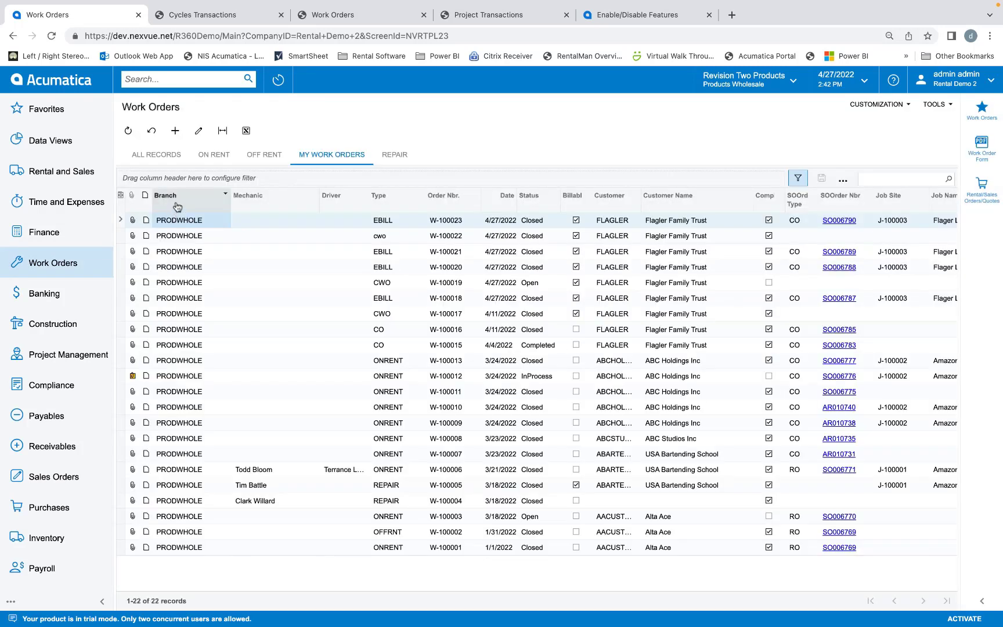
click(179, 133)
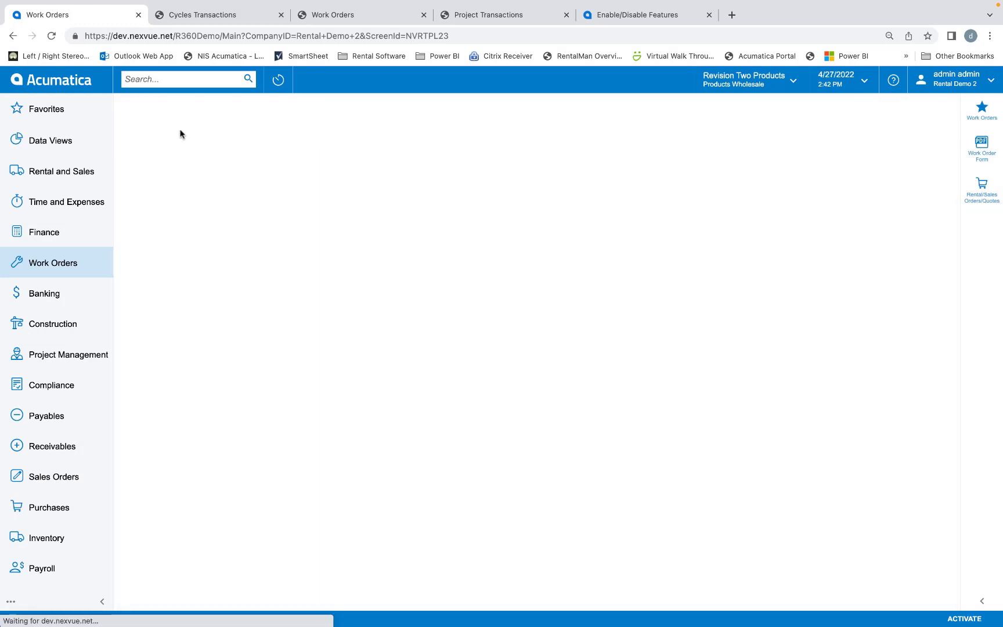
text(CW)
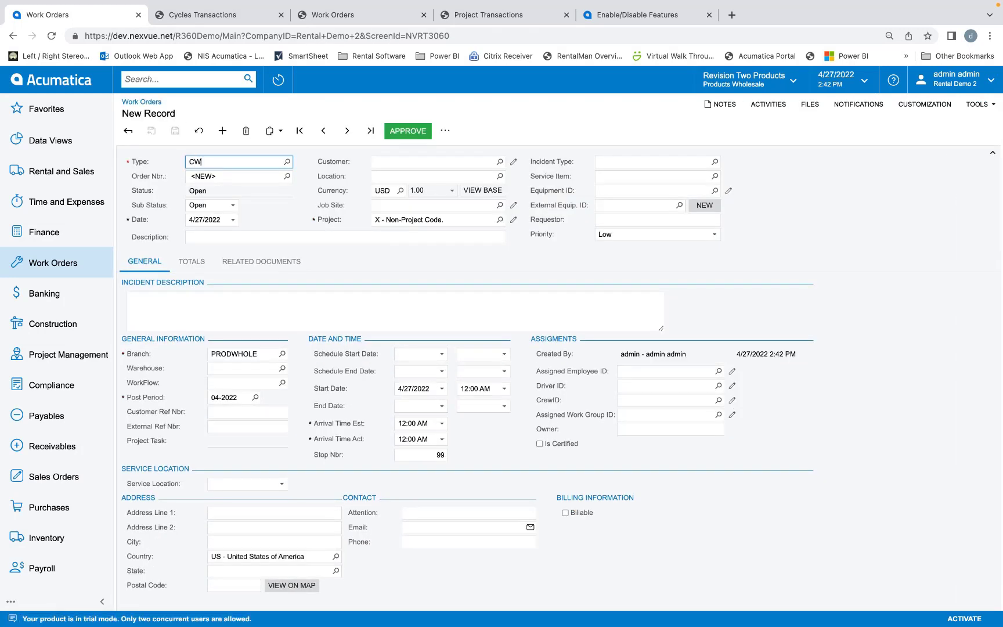
text(O)
key(Tab)
Step: Assign the work order to customer FLAGLER, job site J-100003 and project CSTRHBCUS
text(falg)
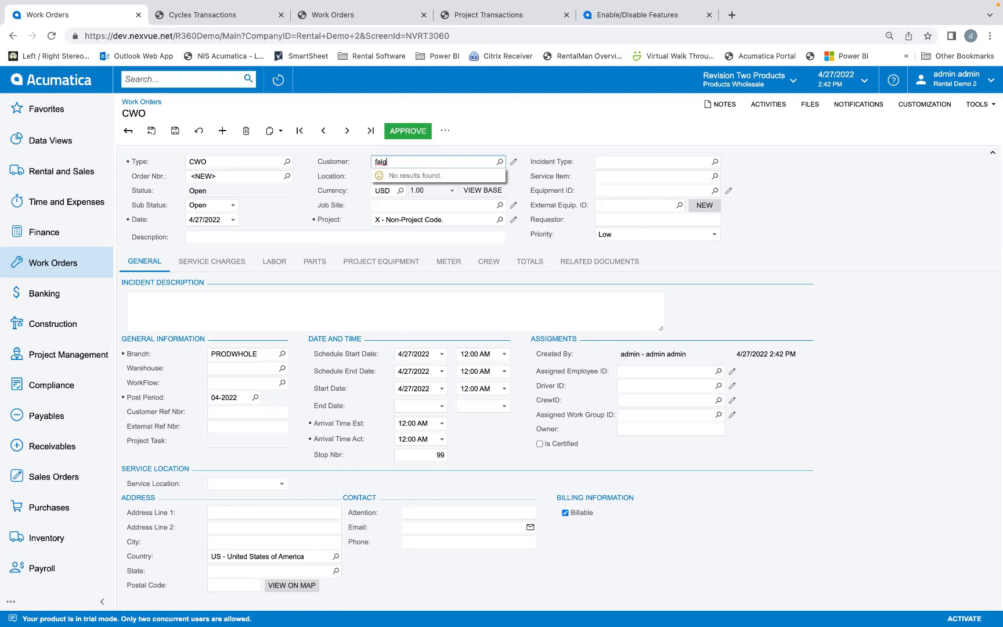
key(BackSpace)
key(BackSpace)
key(BackSpace)
text(lag)
click(433, 173)
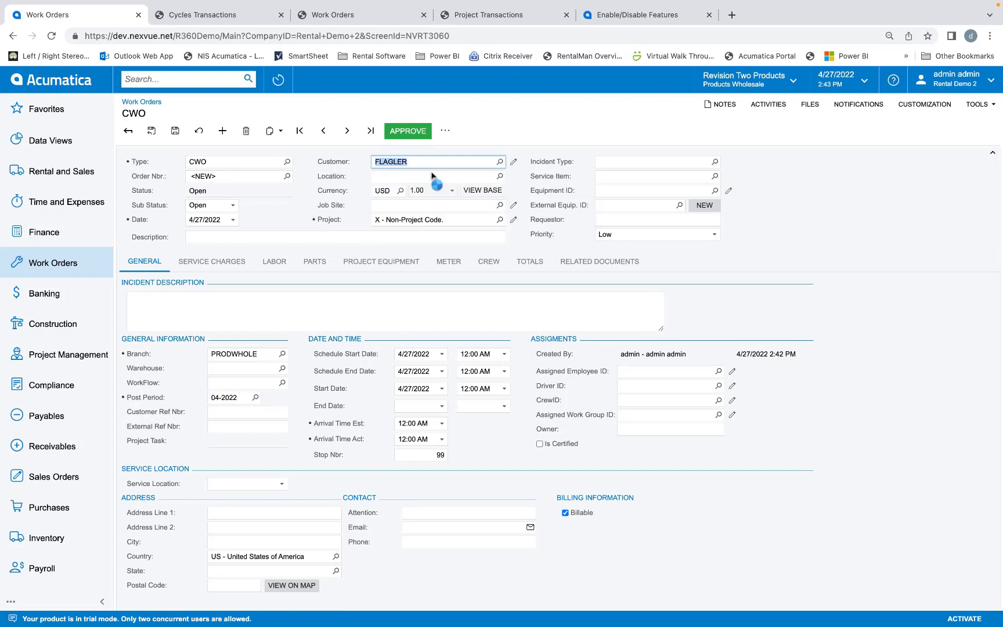
click(500, 206)
double_click(422, 282)
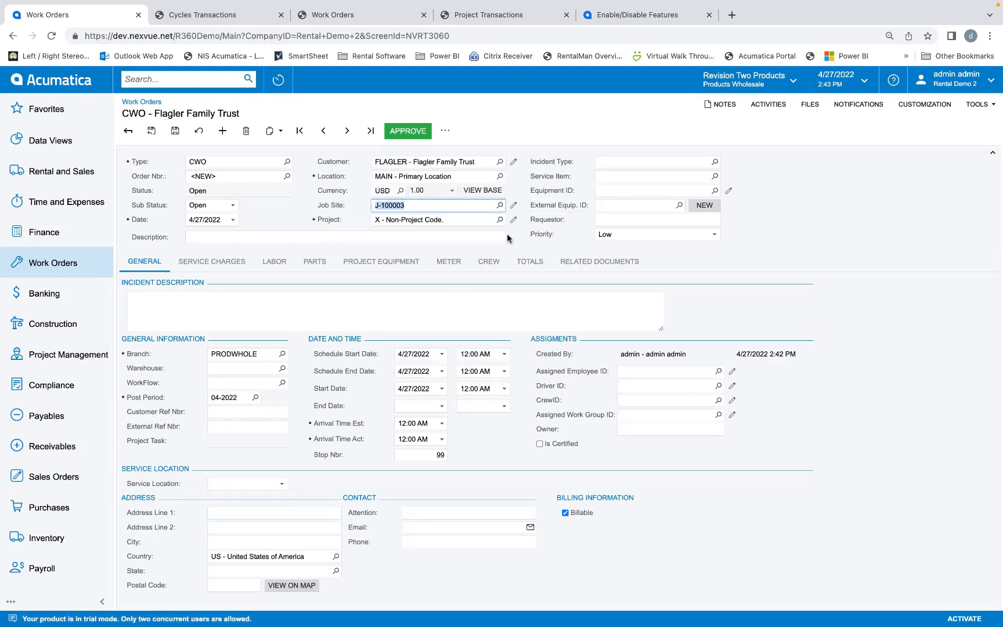
click(500, 220)
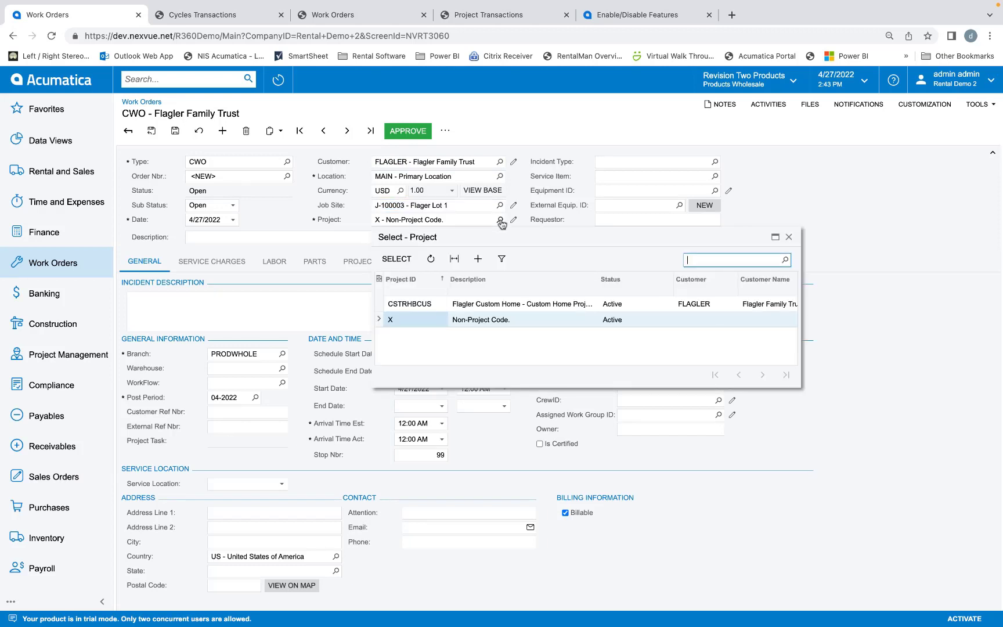
double_click(443, 305)
Step: Add a project equipment line for item 550-1900, Scissor Lift 19' 32" Wide, with equipment number 240659
click(376, 262)
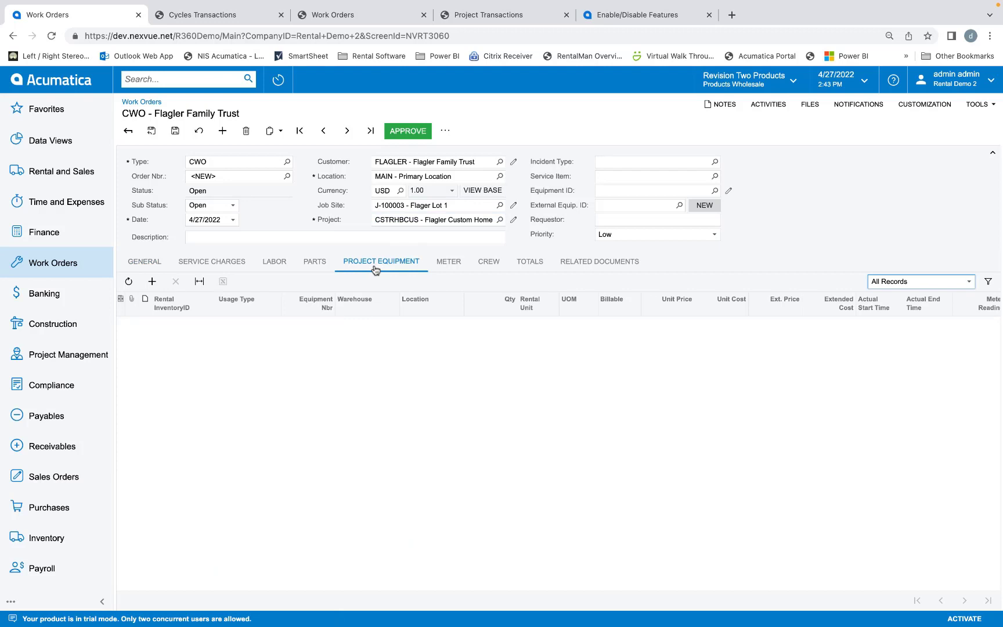
click(152, 281)
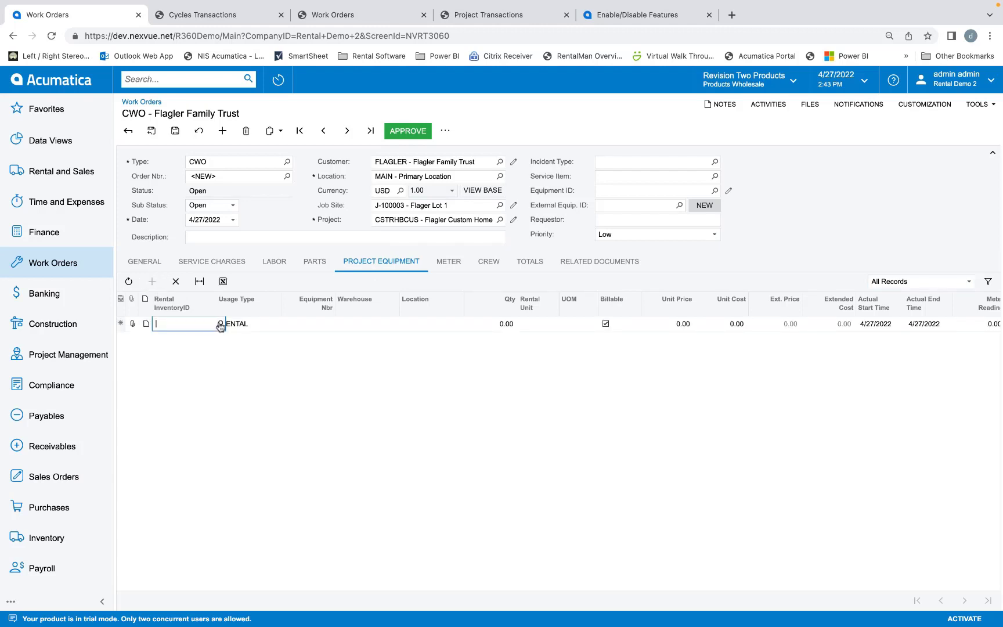
text(550)
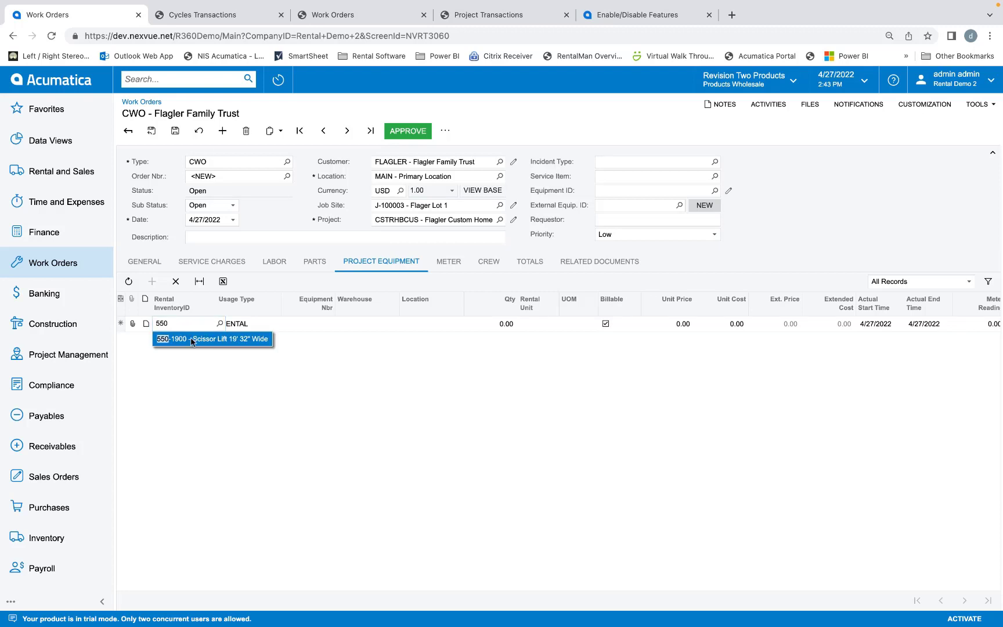
key(Tab)
click(316, 323)
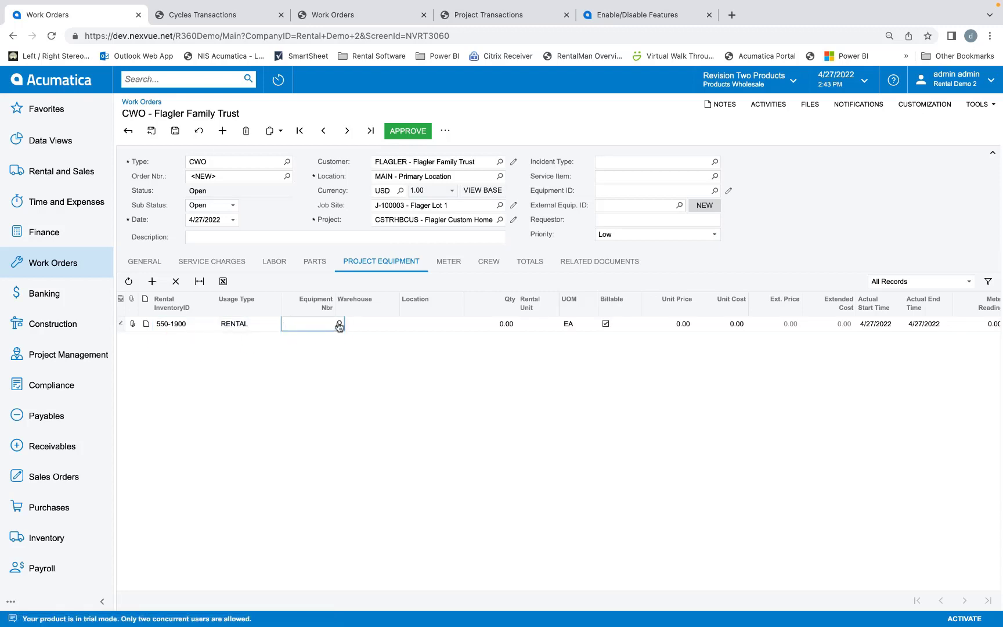
click(339, 324)
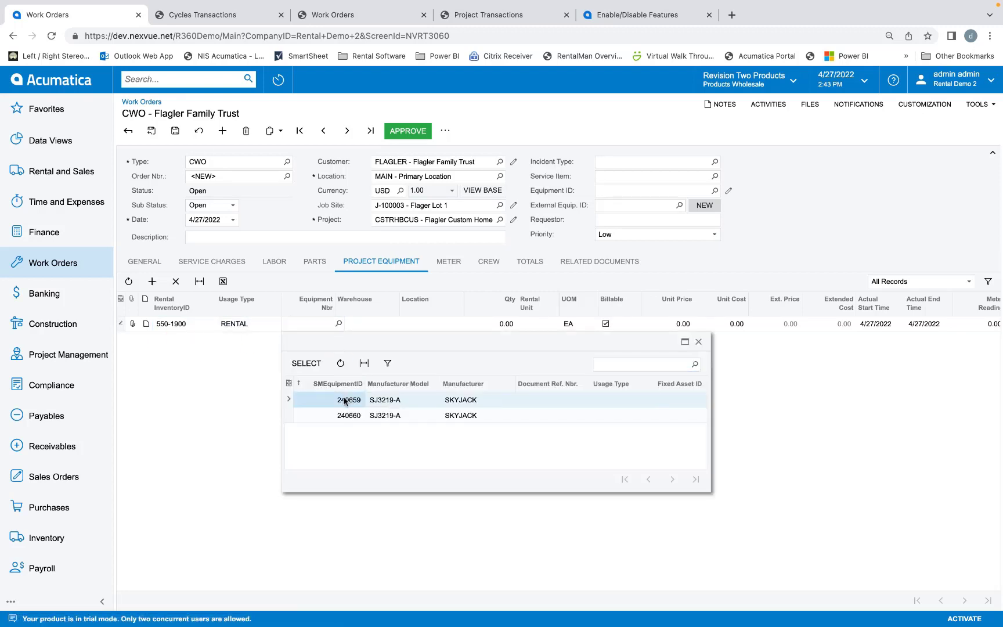
key(Return)
Step: Set the scissor lift line's warehouse to YARD, quantity to 1 and rental unit to DAY, and check its price and cost
click(417, 325)
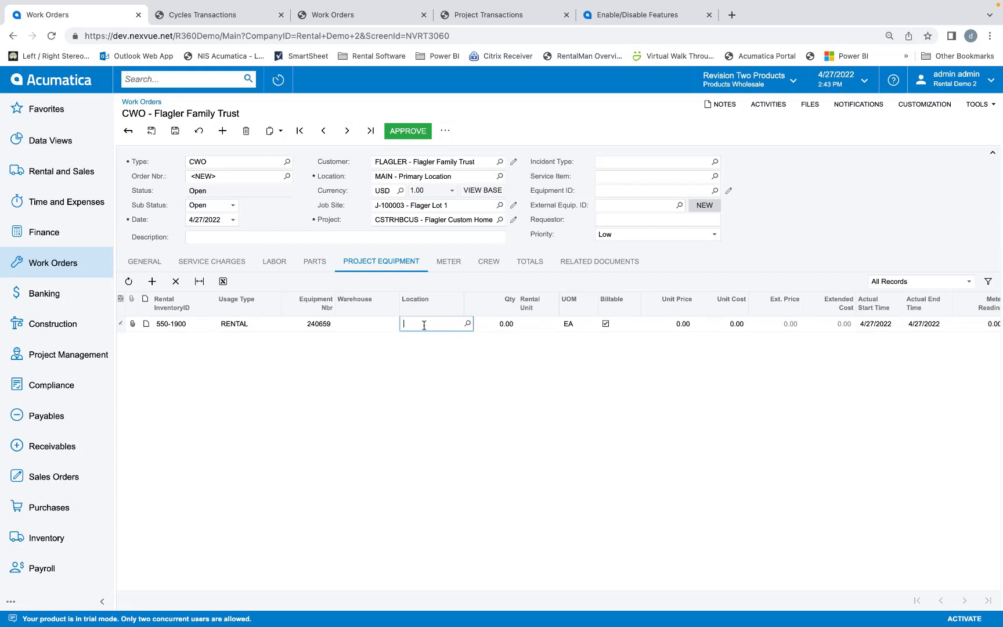
key(F3)
double_click(374, 491)
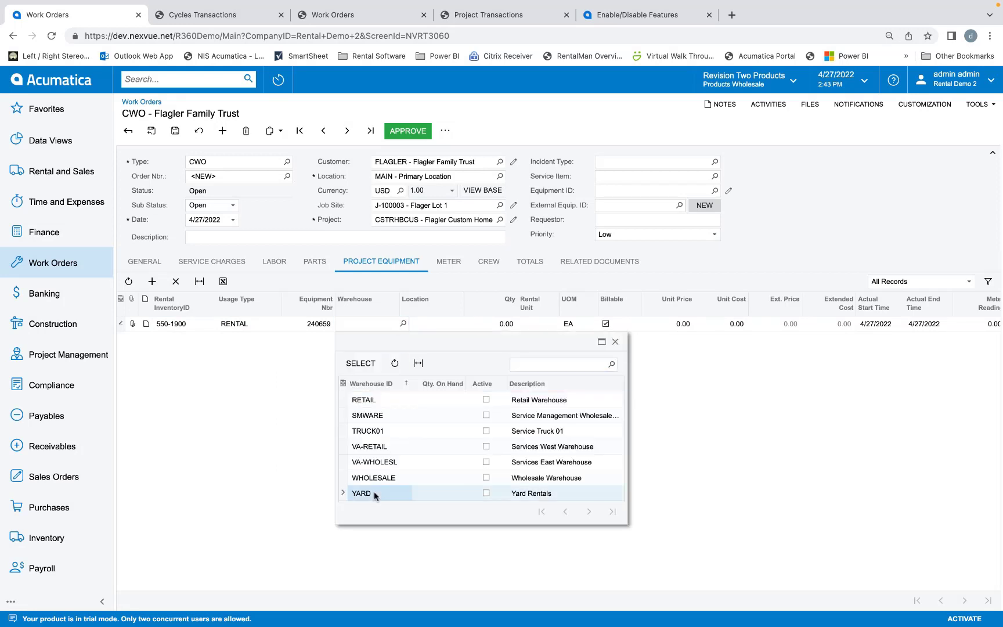
click(497, 324)
text(1)
key(Tab)
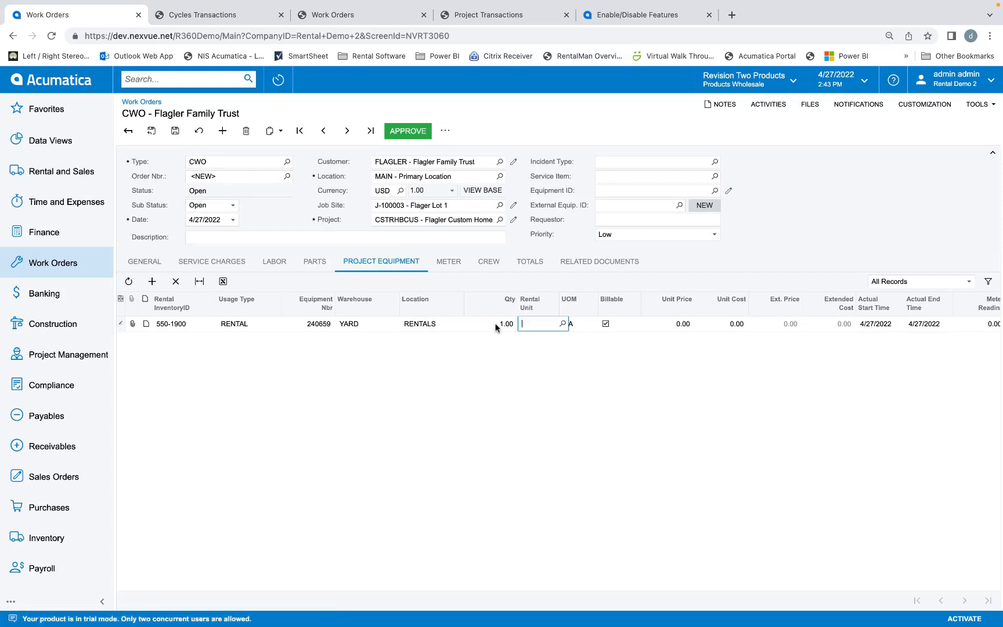
click(562, 323)
double_click(583, 403)
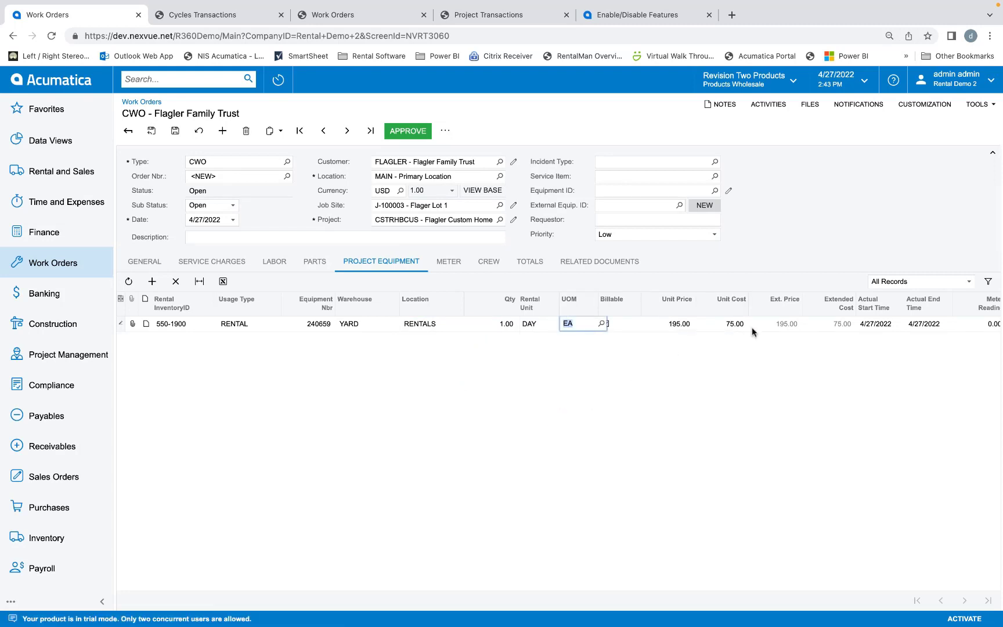
scroll(708, 338, right, 3)
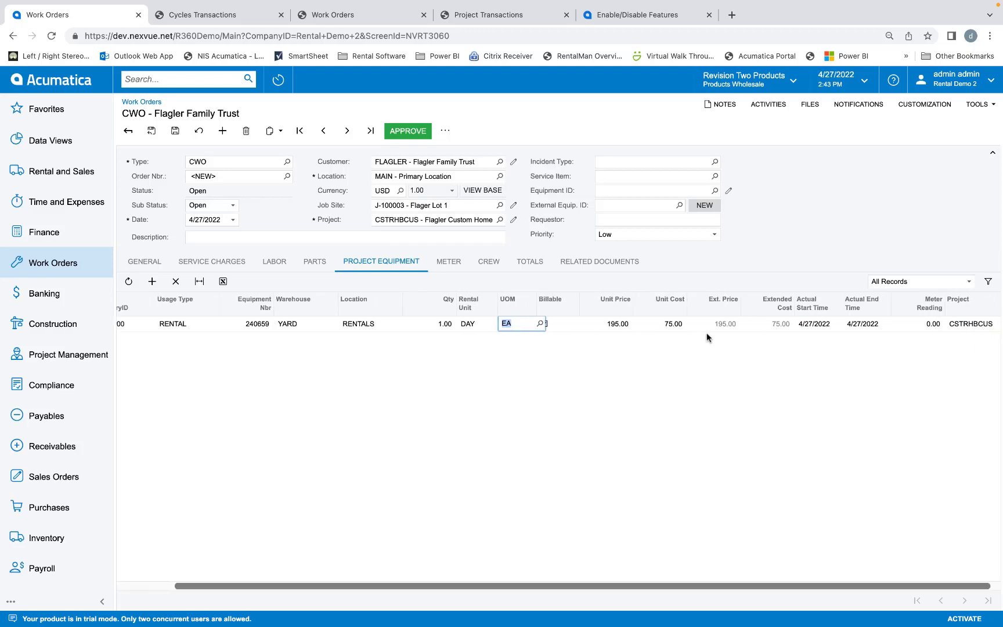
Step: Save the work order and add a labor line for the first listed employee with labor item LABORJR
scroll(705, 337, left, 3)
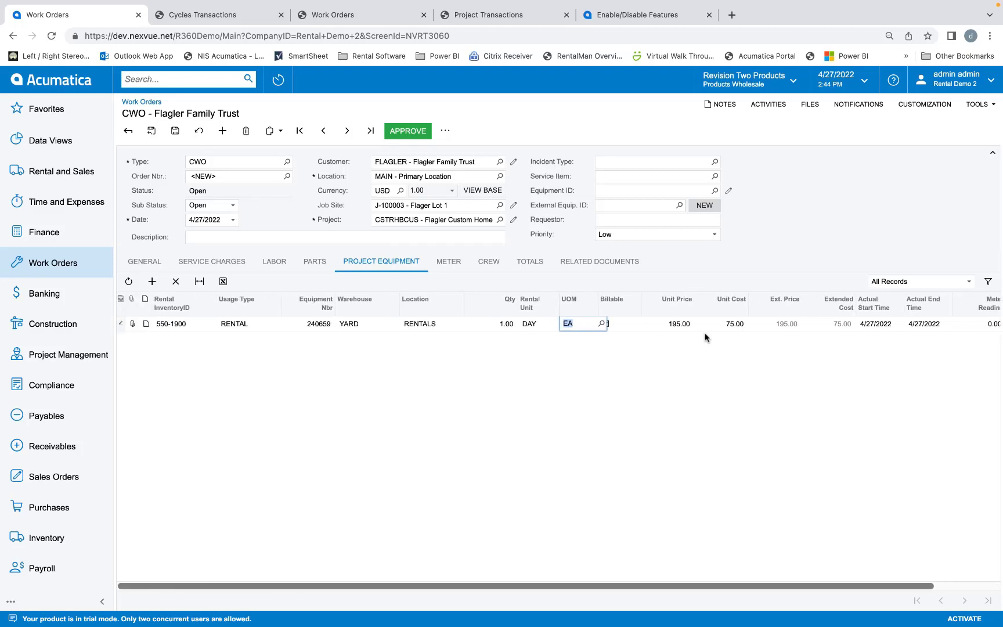
click(174, 131)
click(274, 261)
click(152, 281)
click(318, 323)
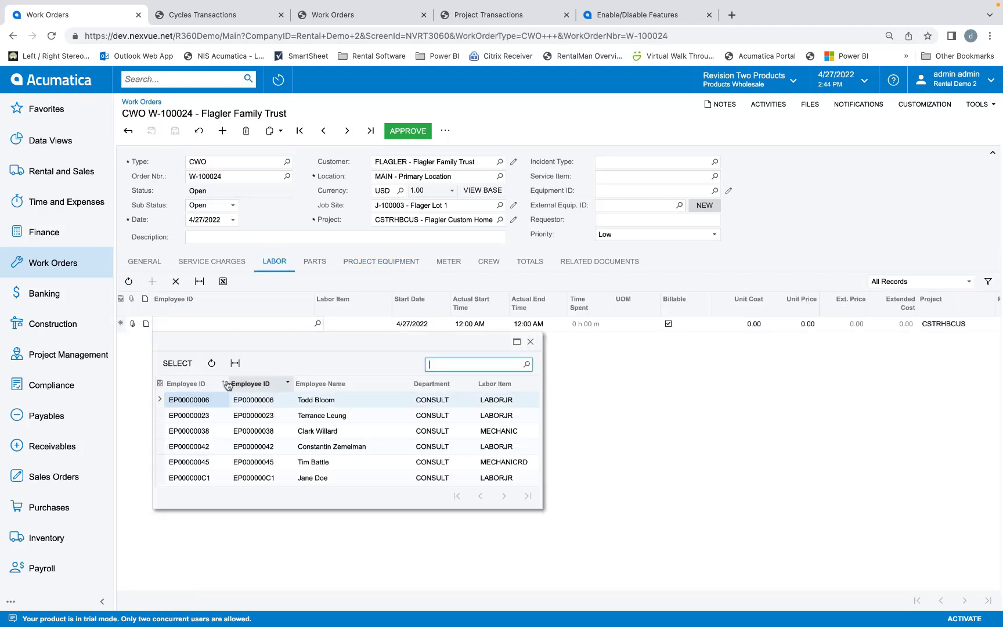
double_click(229, 399)
Step: Set the labor line's actual start time to 5:00 AM and end time to 8:30 PM, and save the work order
click(514, 323)
click(514, 324)
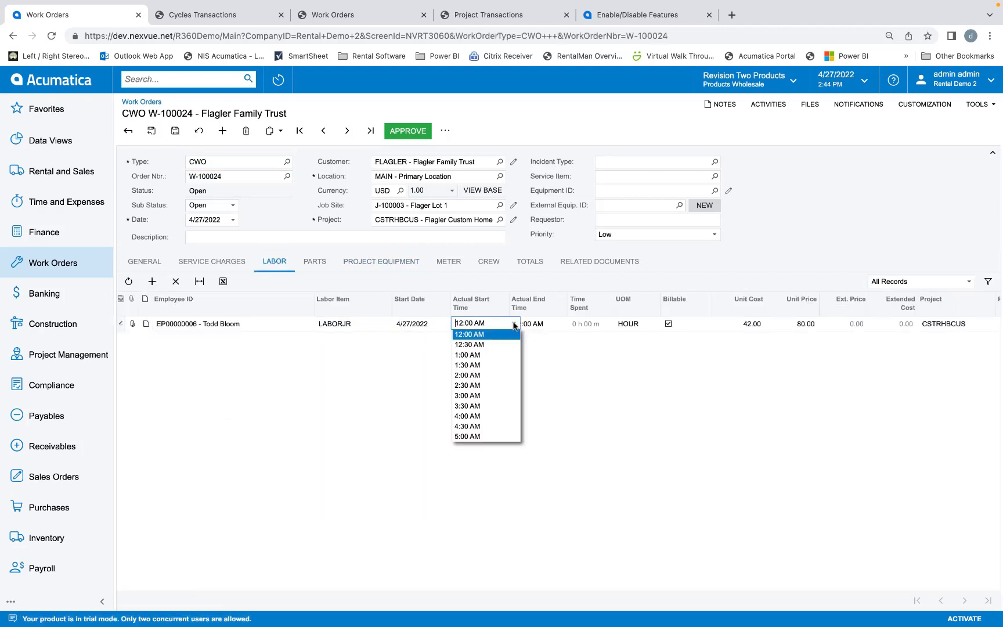
click(467, 436)
click(572, 323)
scroll(561, 366, down, 5)
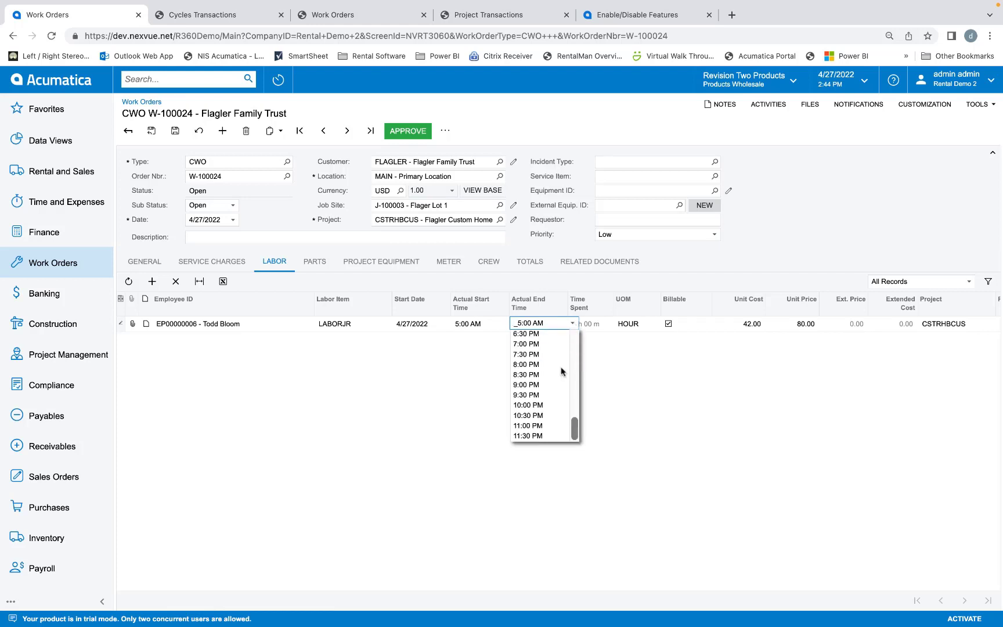
click(528, 373)
click(619, 326)
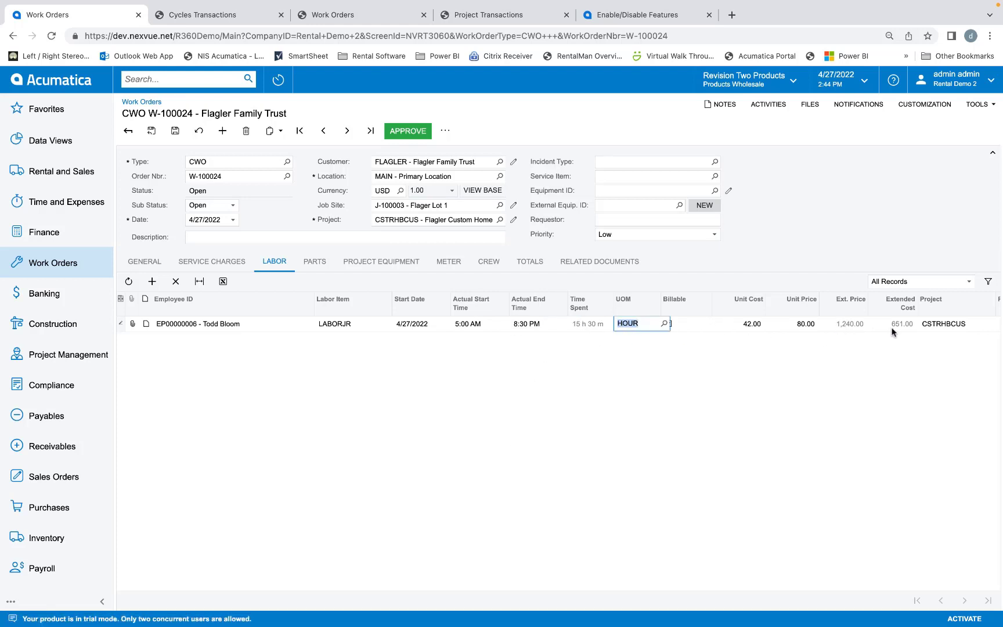
scroll(892, 332, right, 2)
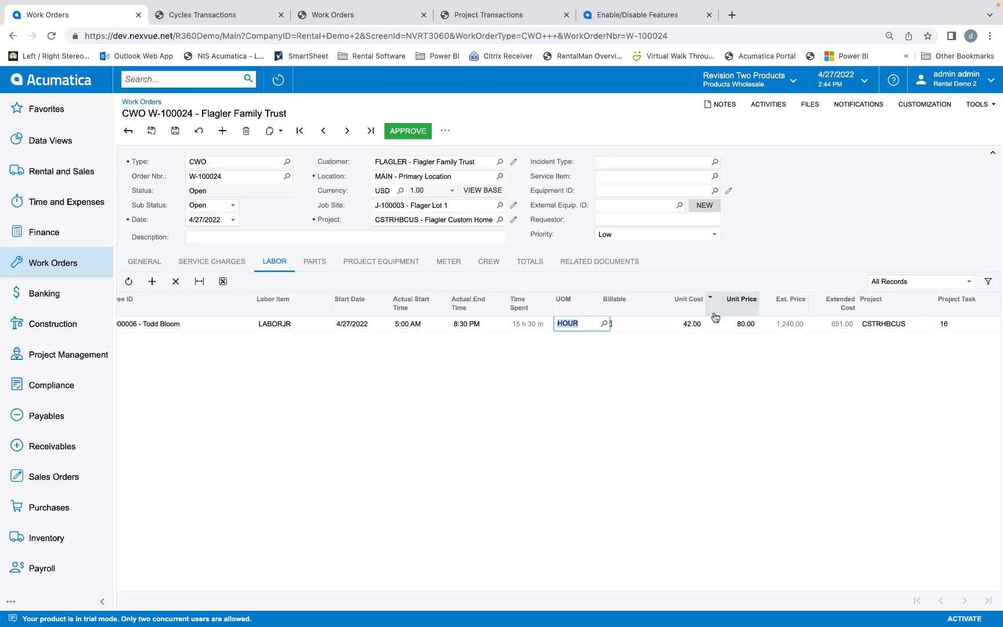
click(175, 131)
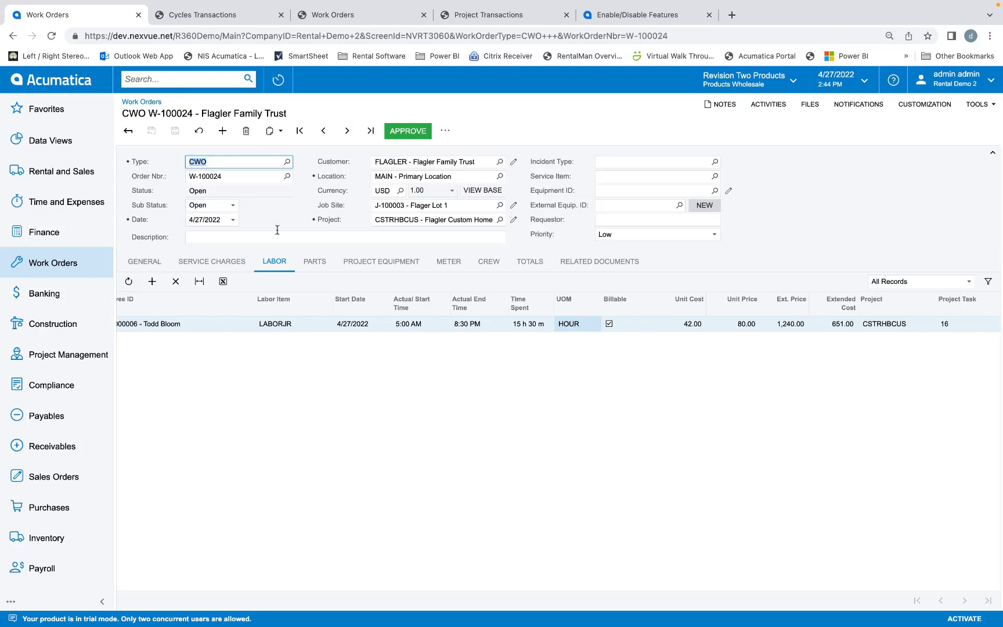
Step: Review the work order's general details, and approve and complete the work order
click(142, 261)
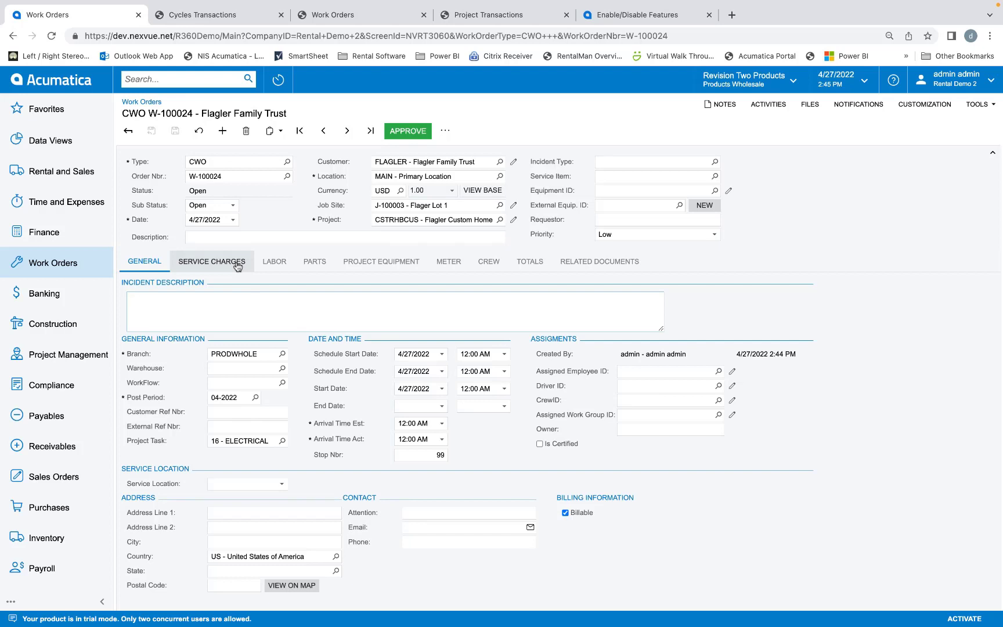
click(406, 132)
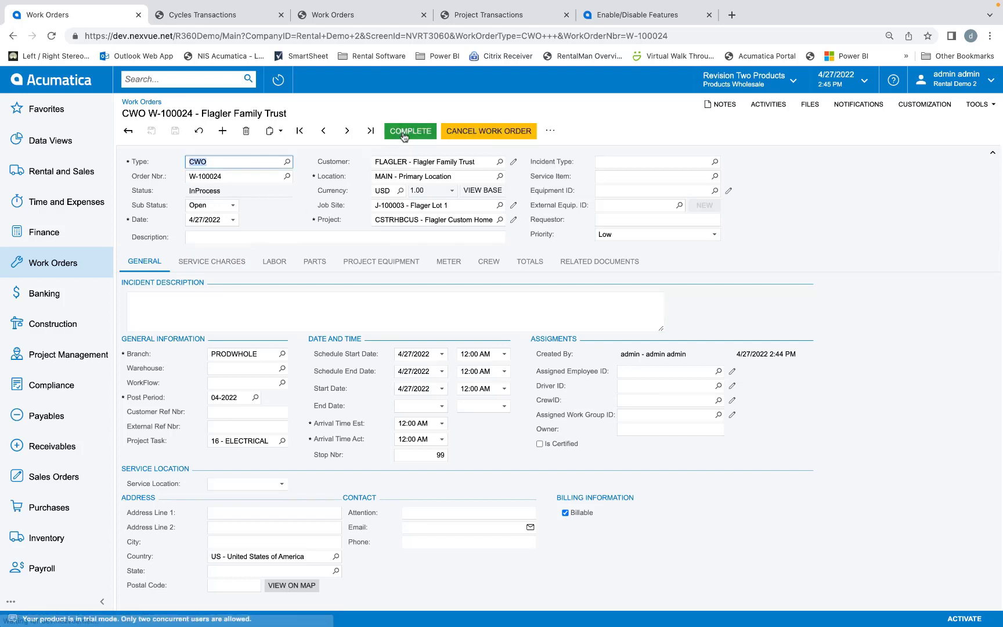
click(406, 133)
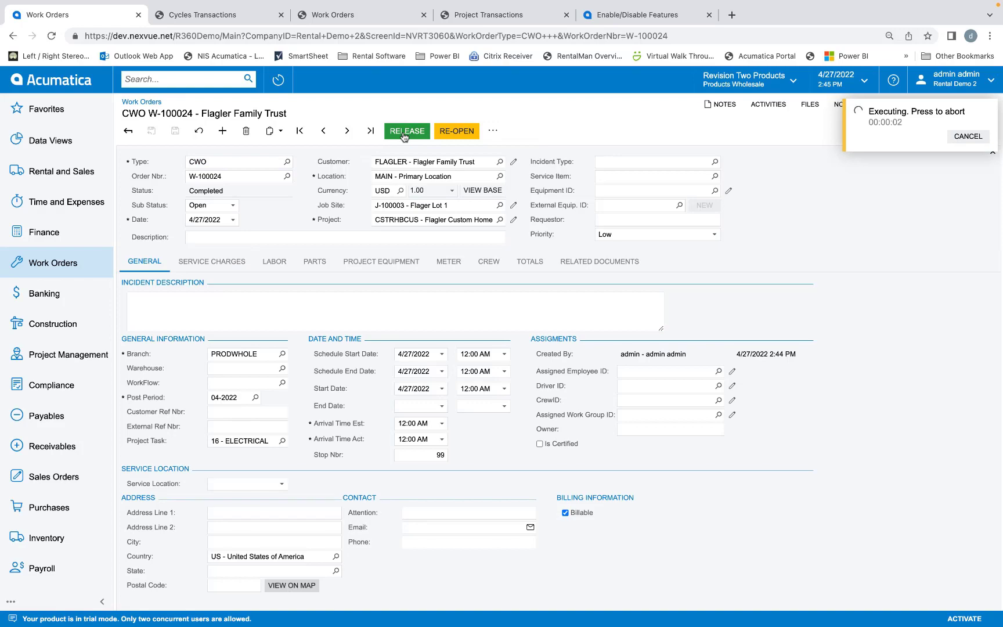